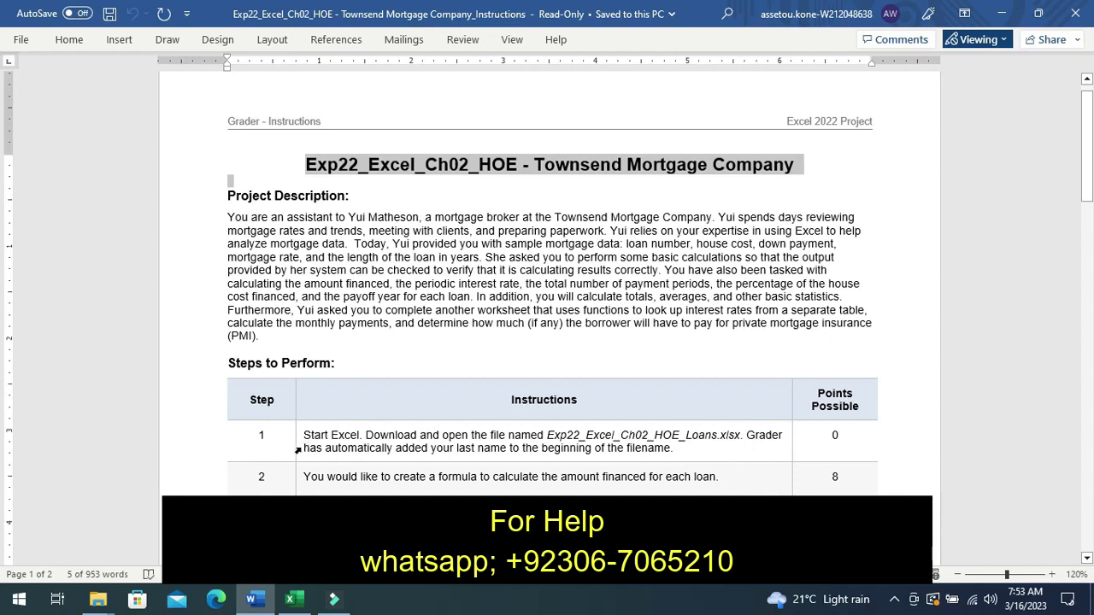
- Select the Step 1 instructions text, glance at the loan workbook, and return to the instructions document
left_click(297, 451)
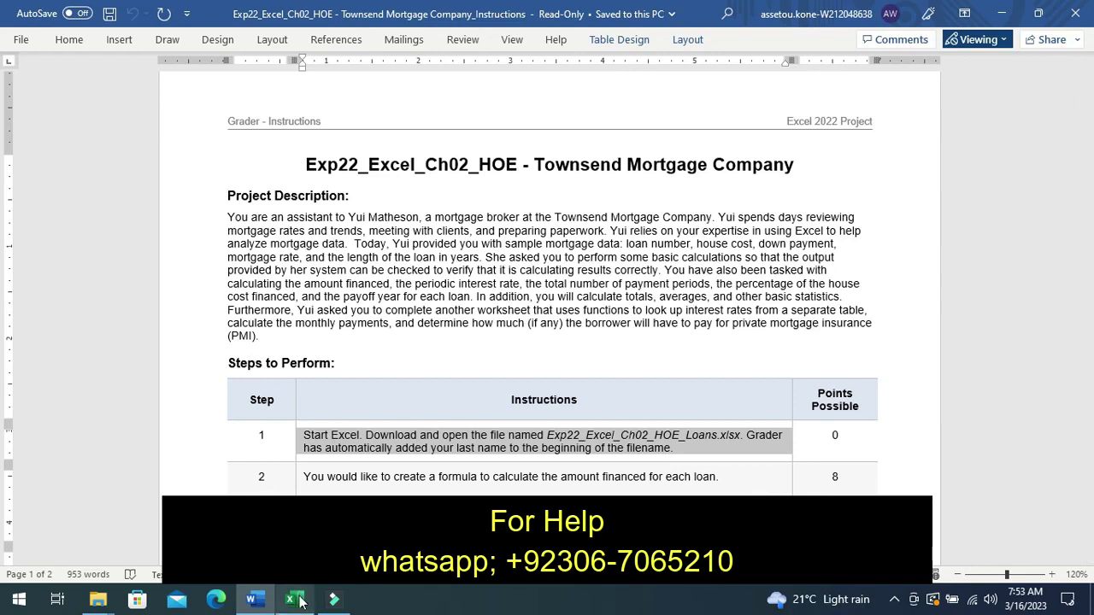
left_click(300, 603)
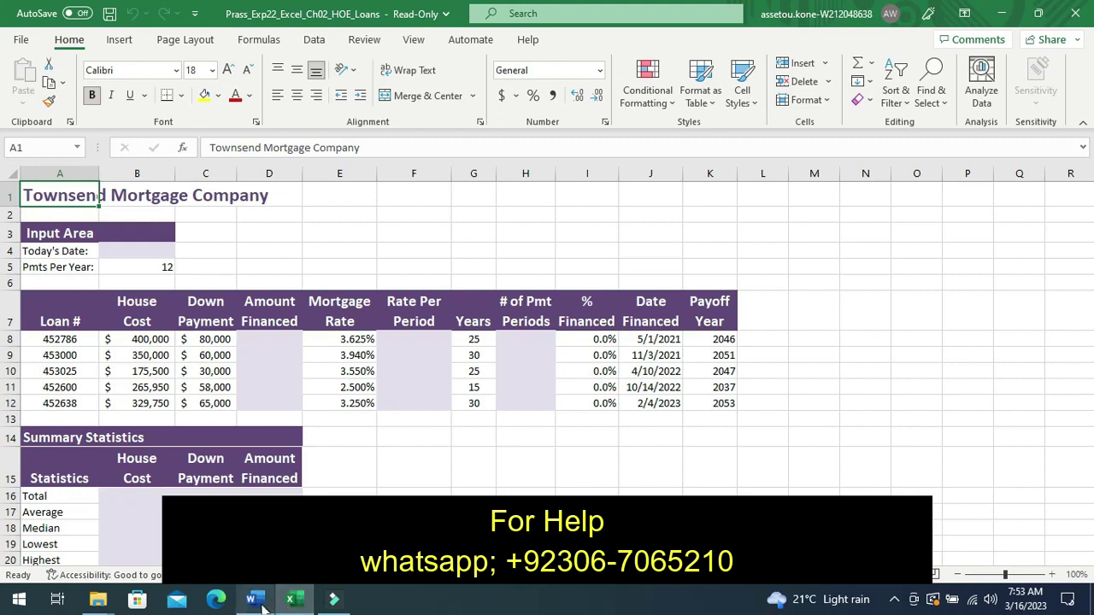
mouse_move(264, 603)
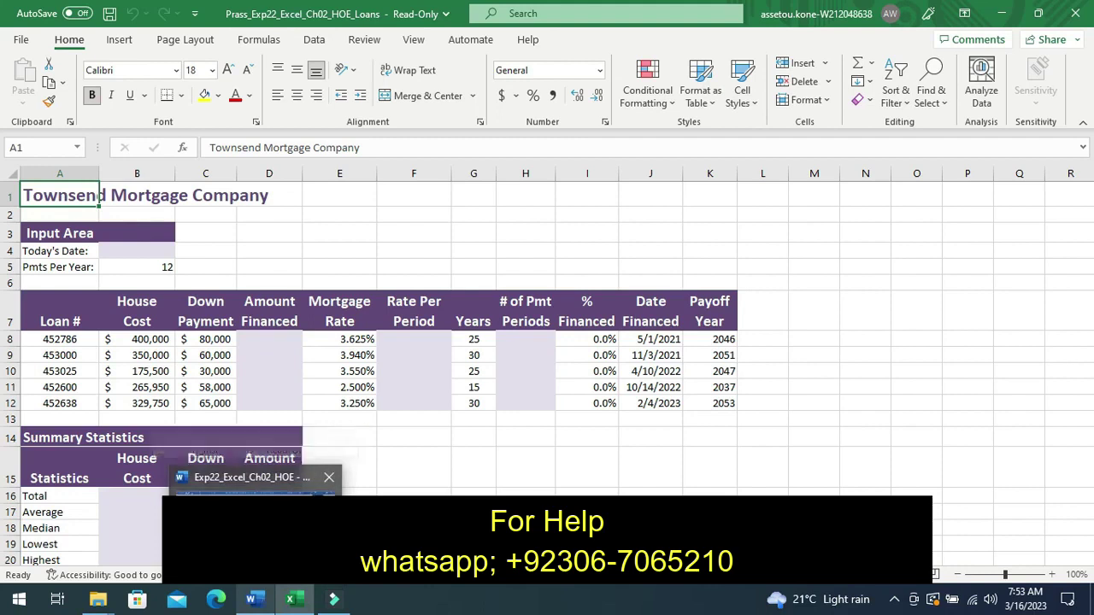
left_click(248, 483)
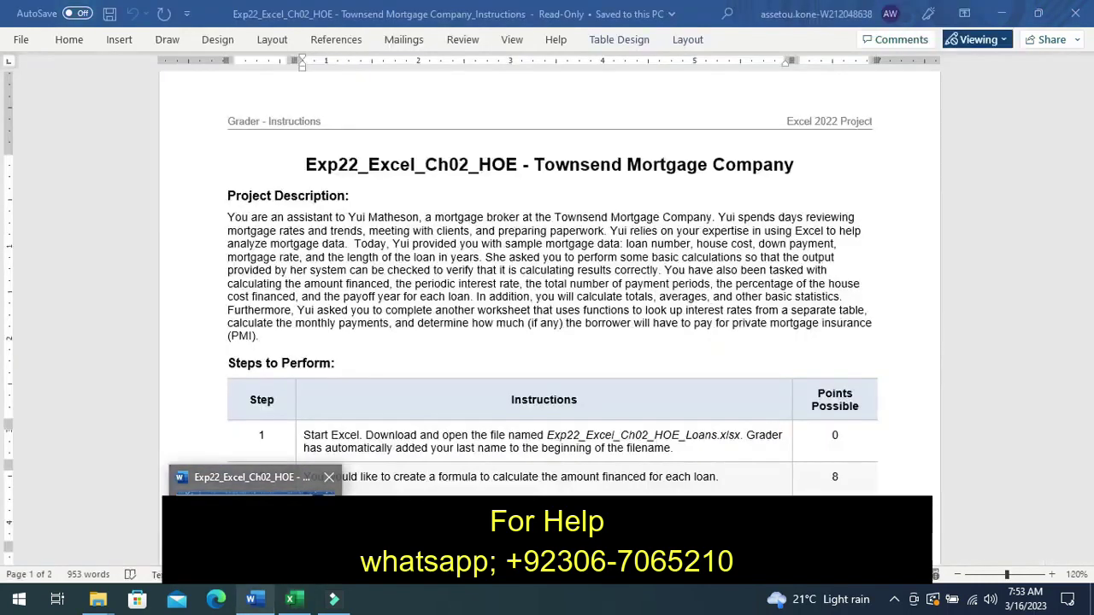
left_click(253, 483)
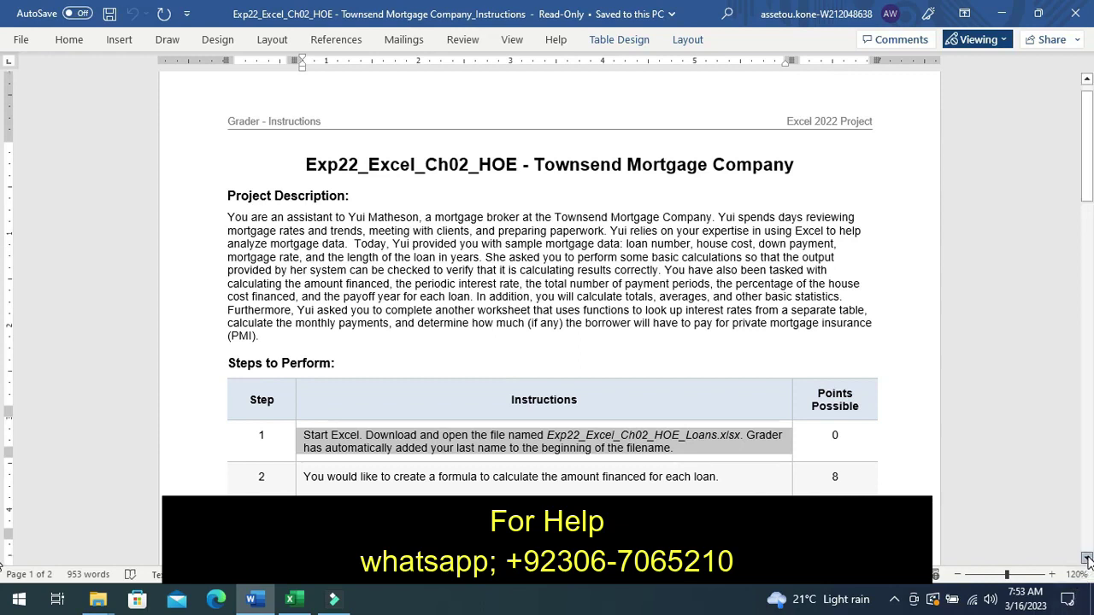
- Scroll down the instructions and select Step 2, the amount-financed formula for cell D8
left_click(1088, 558)
left_click(1087, 558)
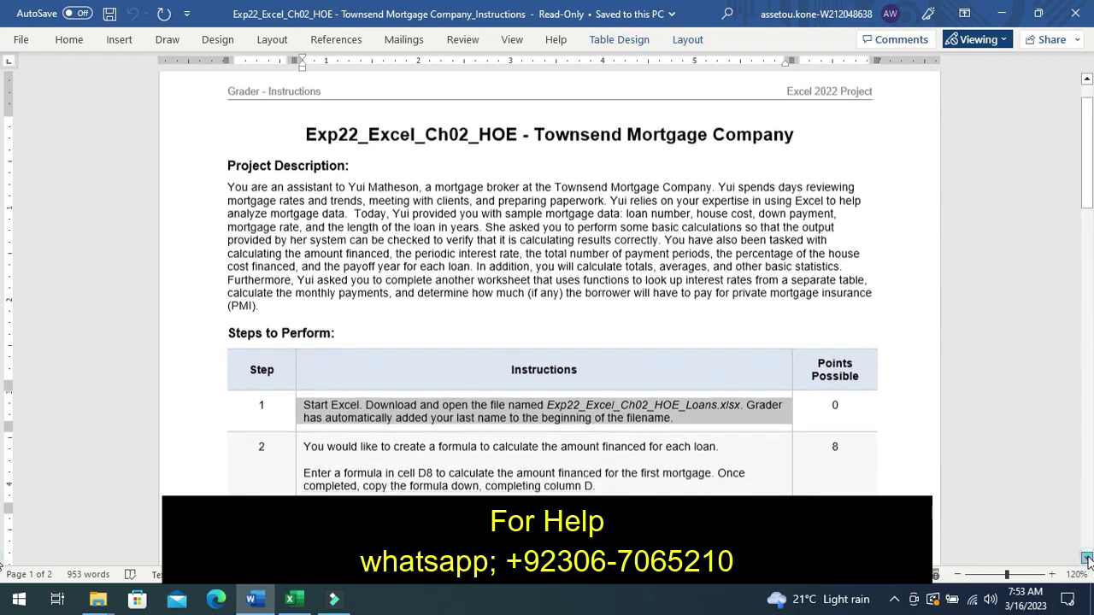
left_click(1087, 558)
left_click(1087, 558)
left_click(1088, 558)
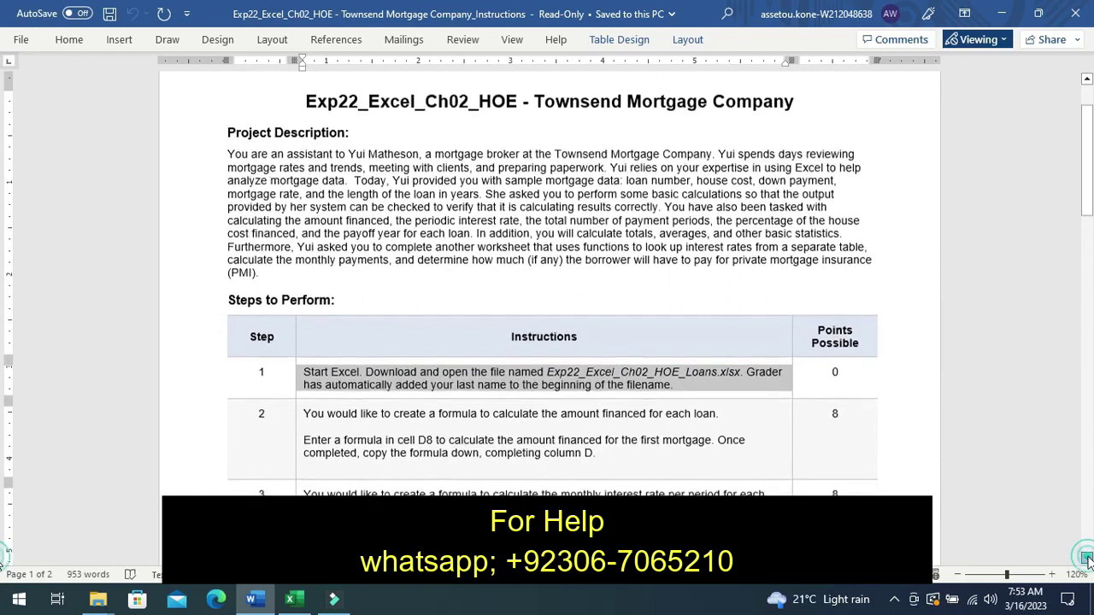
left_click(1088, 558)
left_click(1088, 559)
left_click(1087, 558)
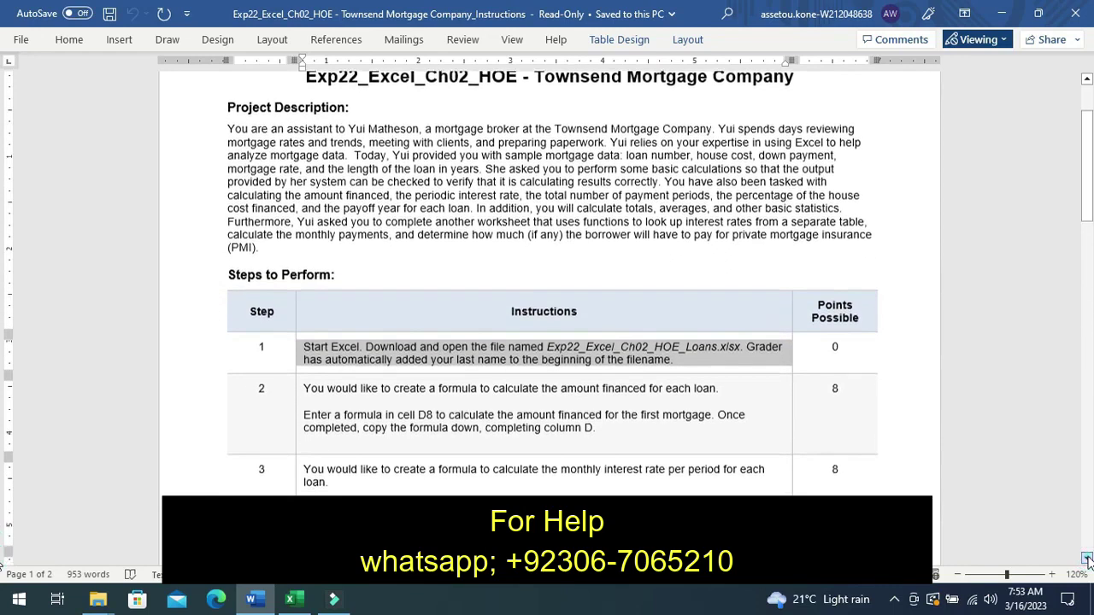
left_click(1087, 558)
left_click(1087, 558)
left_click(1087, 558)
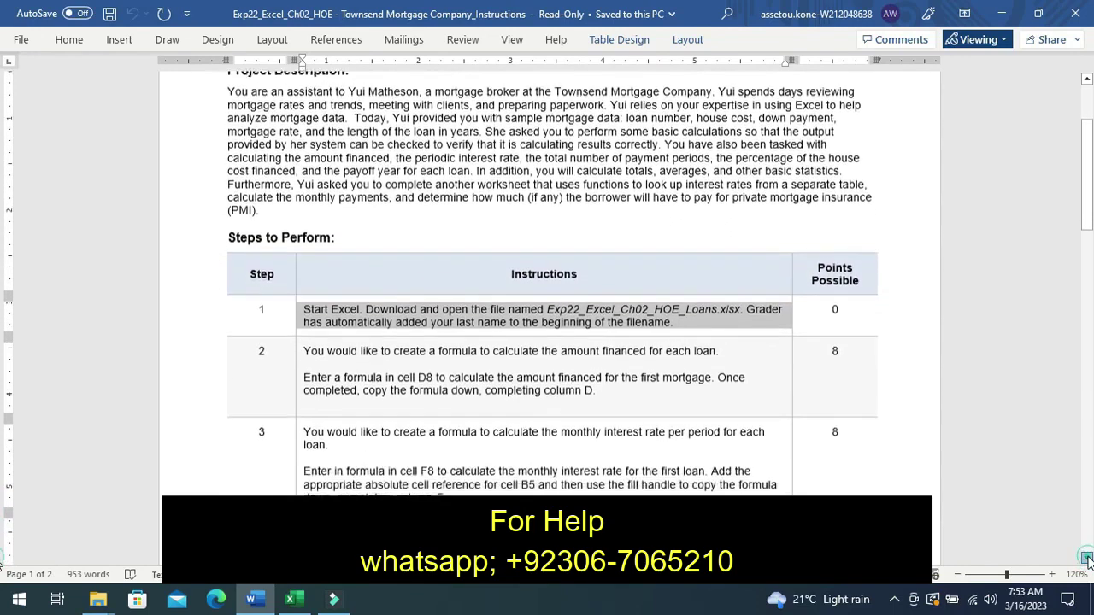
left_click(1087, 558)
left_click(1087, 558)
left_click(1088, 559)
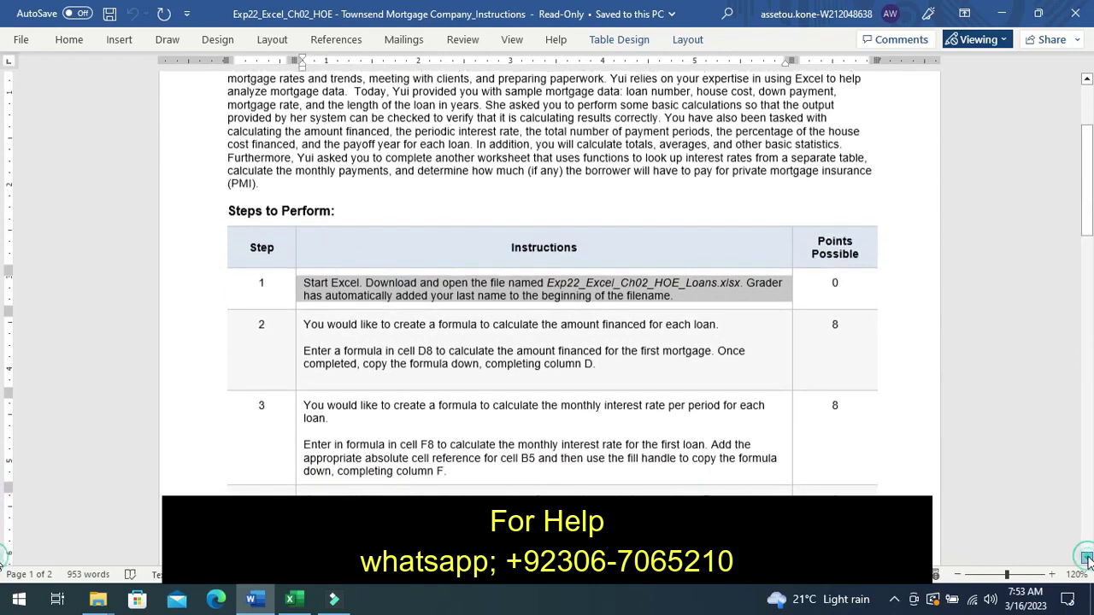
left_click(1087, 558)
left_click(1088, 558)
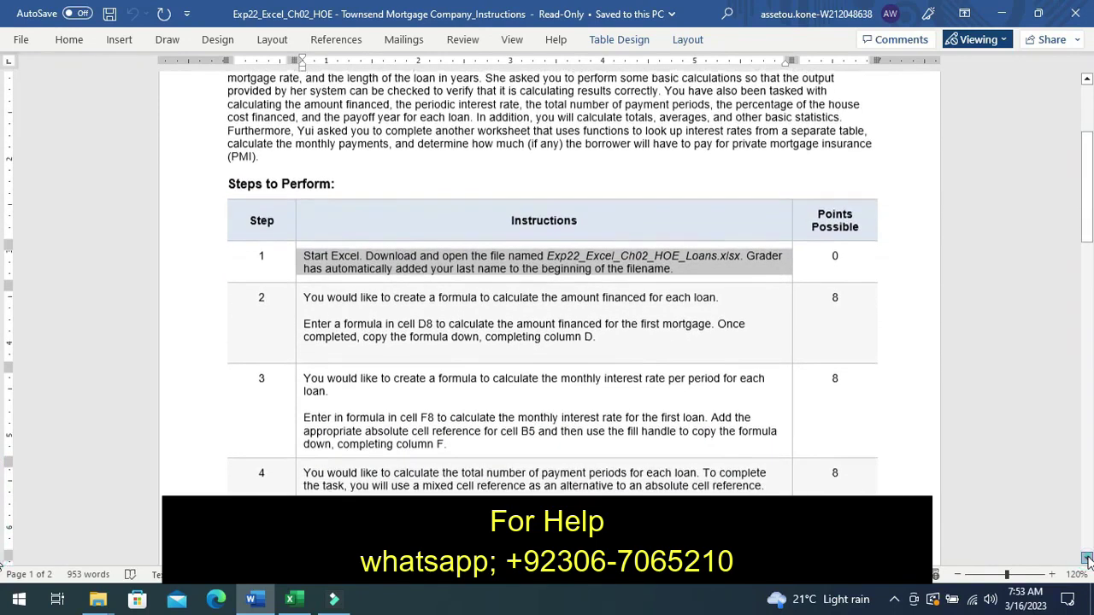
left_click(1087, 558)
left_click(1087, 559)
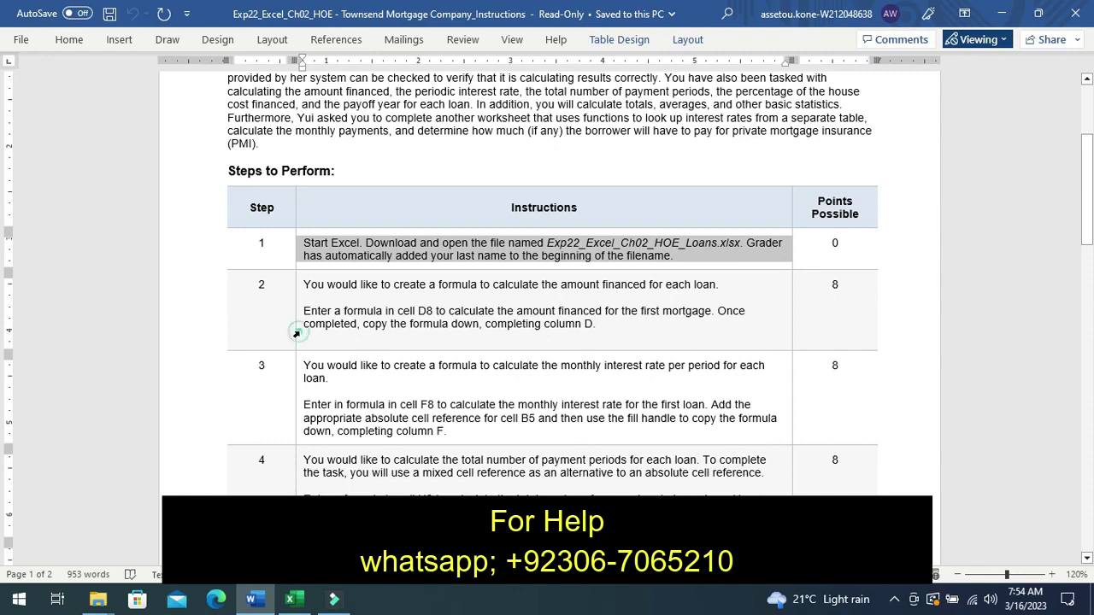
left_click(296, 334)
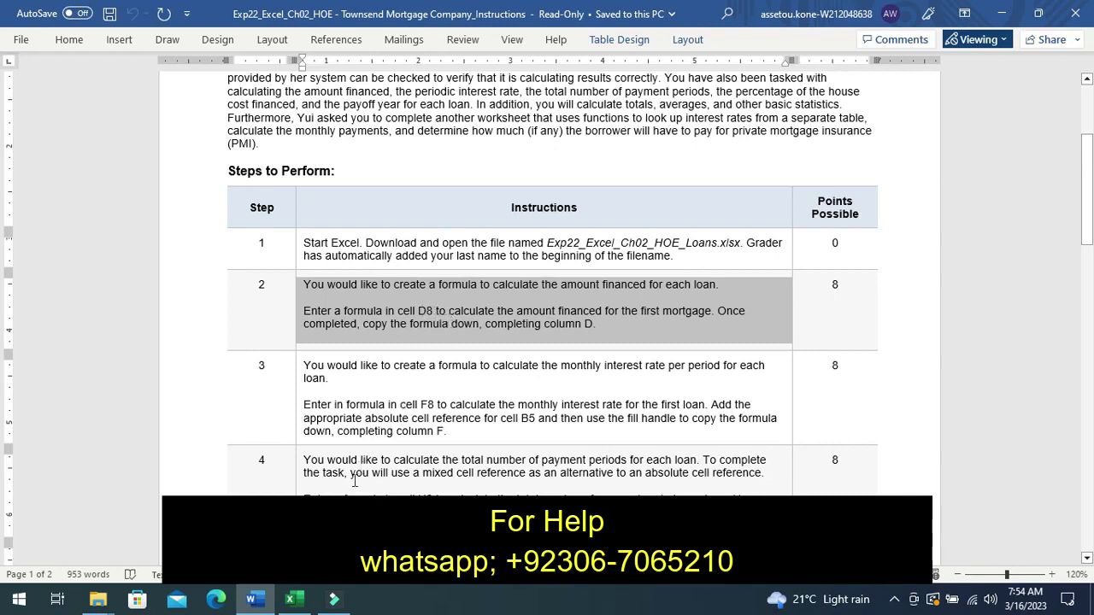
- In the loan workbook, start a formula with '=' in cell D8, then recheck the instructions
left_click(295, 602)
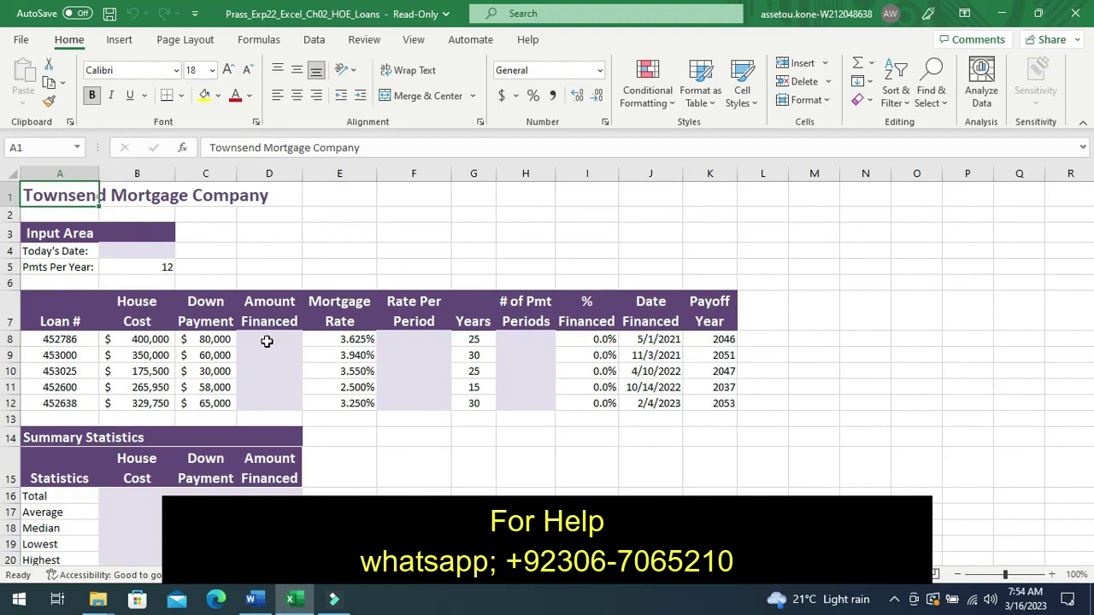
left_click(266, 341)
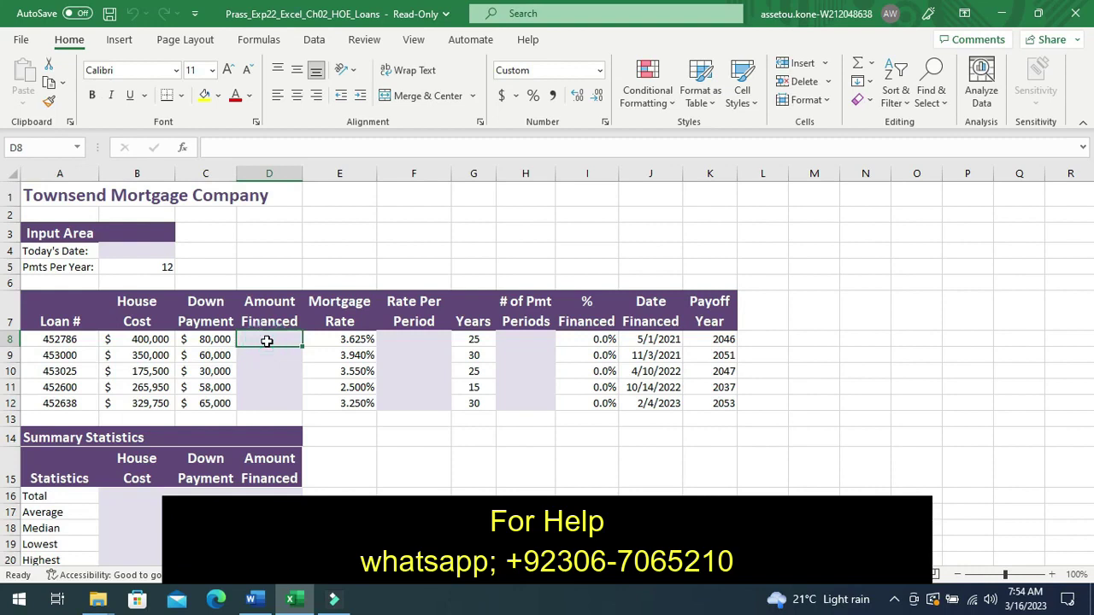
type("=")
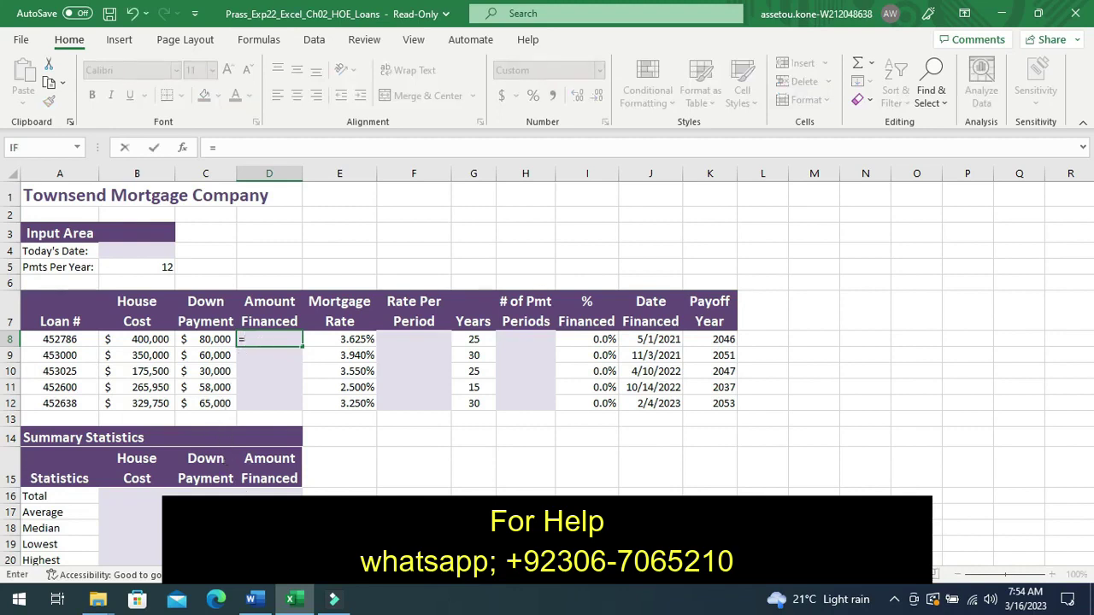
left_click(248, 604)
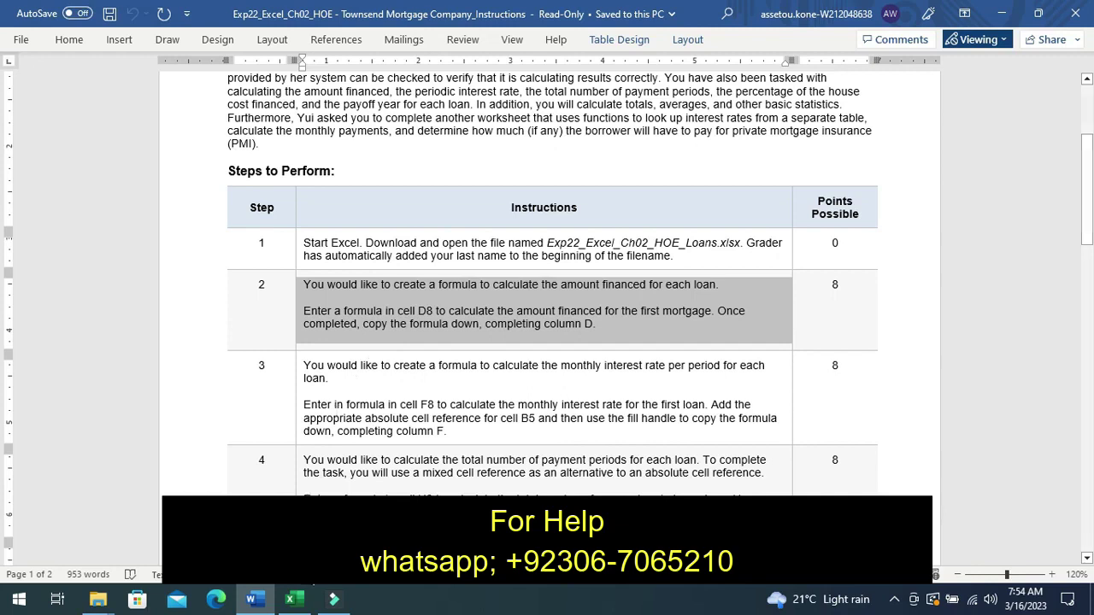
- Complete =B8-C8 in D8 so the first loan shows $320,000 financed, then reselect D8
left_click(303, 605)
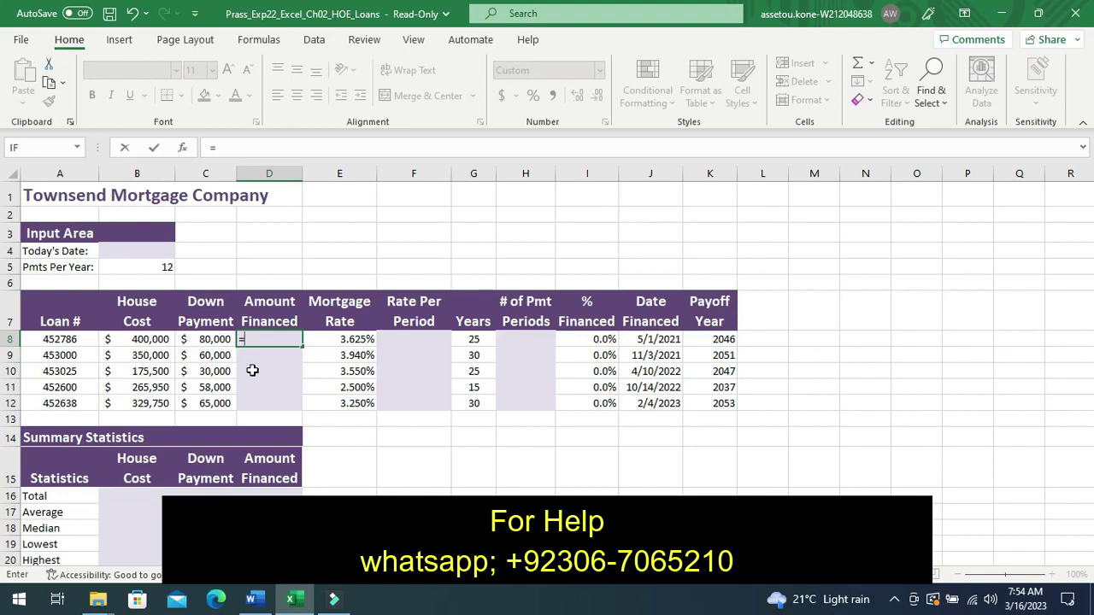
type("B")
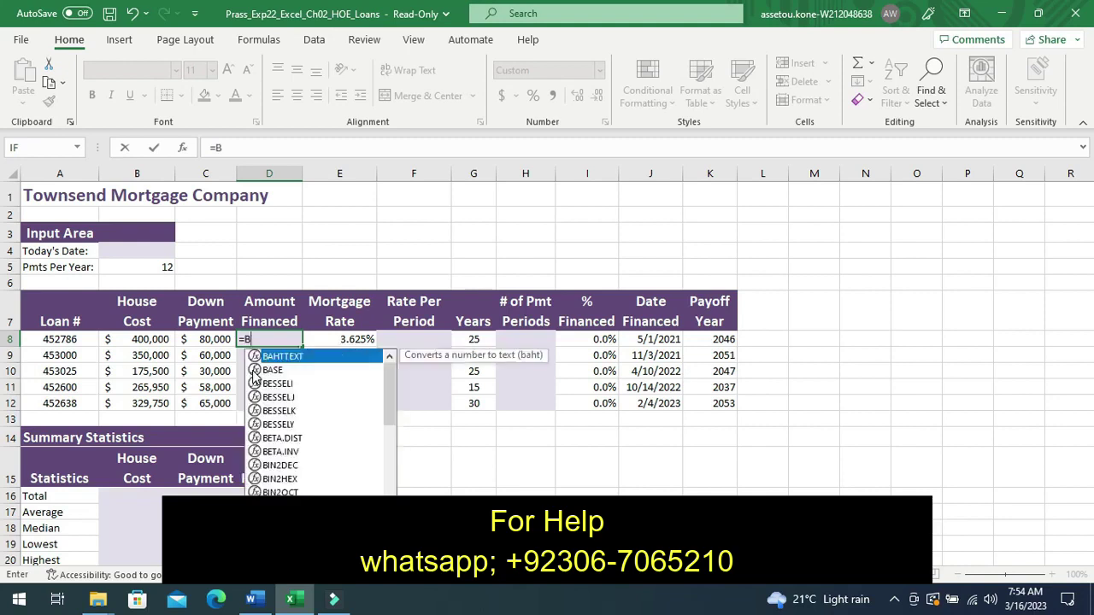
type("8")
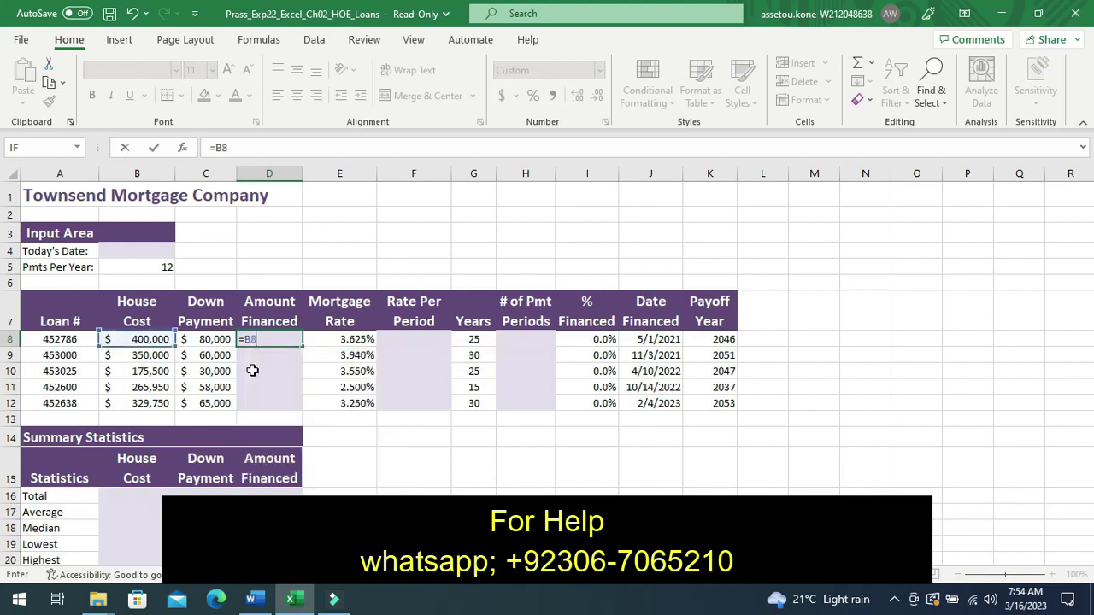
type("-")
type("C")
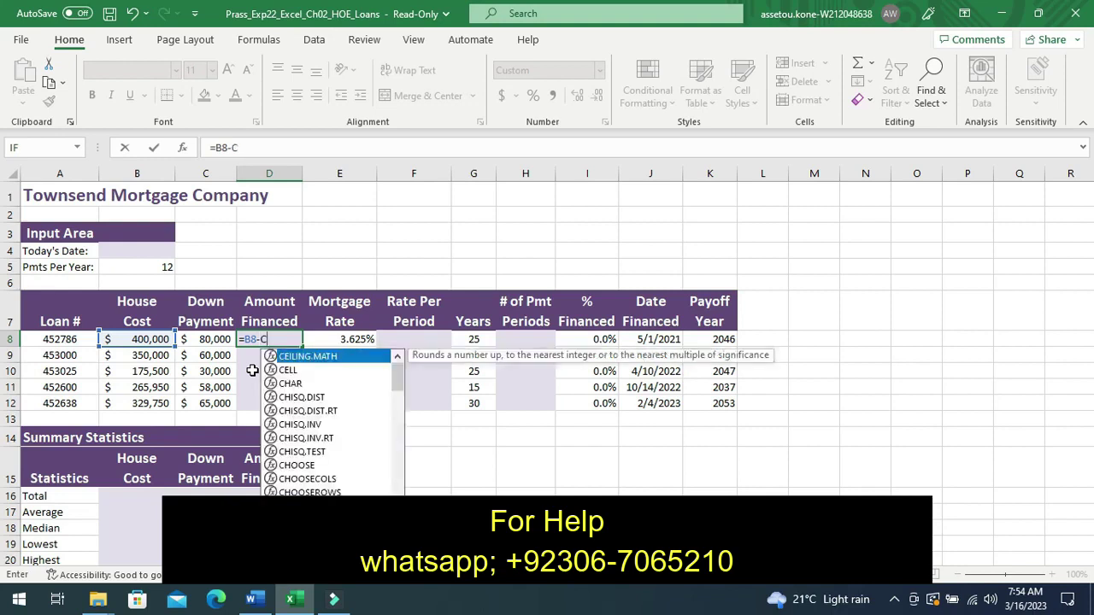
type("8")
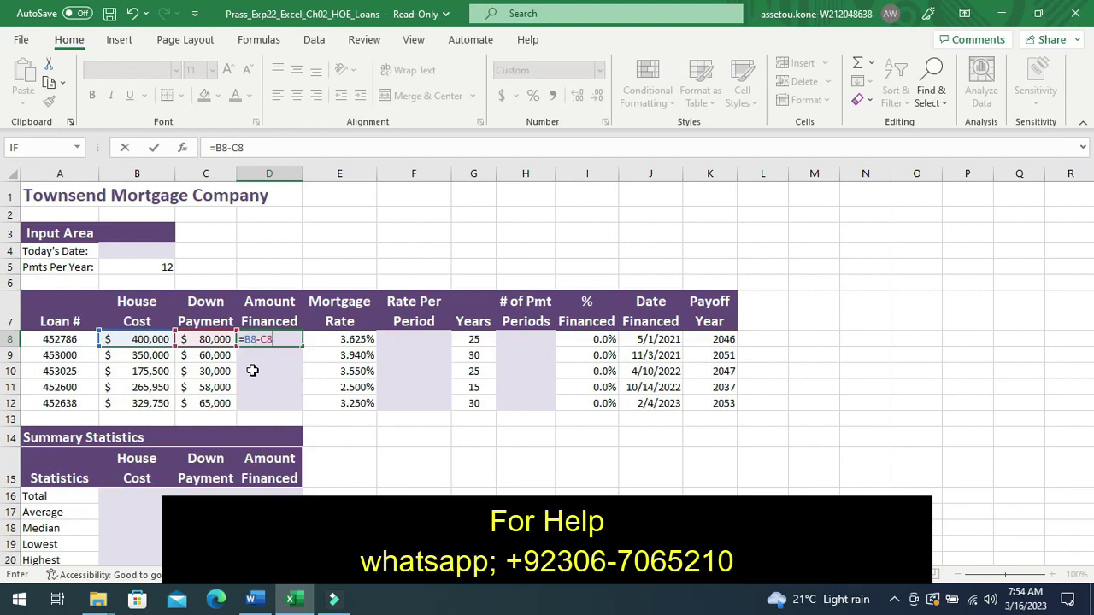
key("Return")
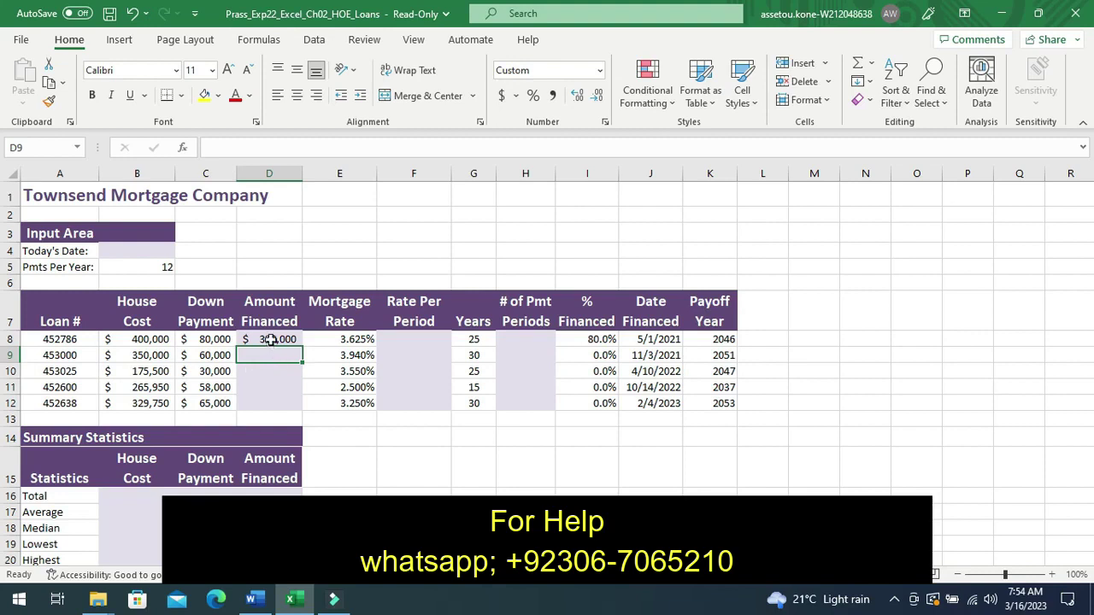
left_click(270, 339)
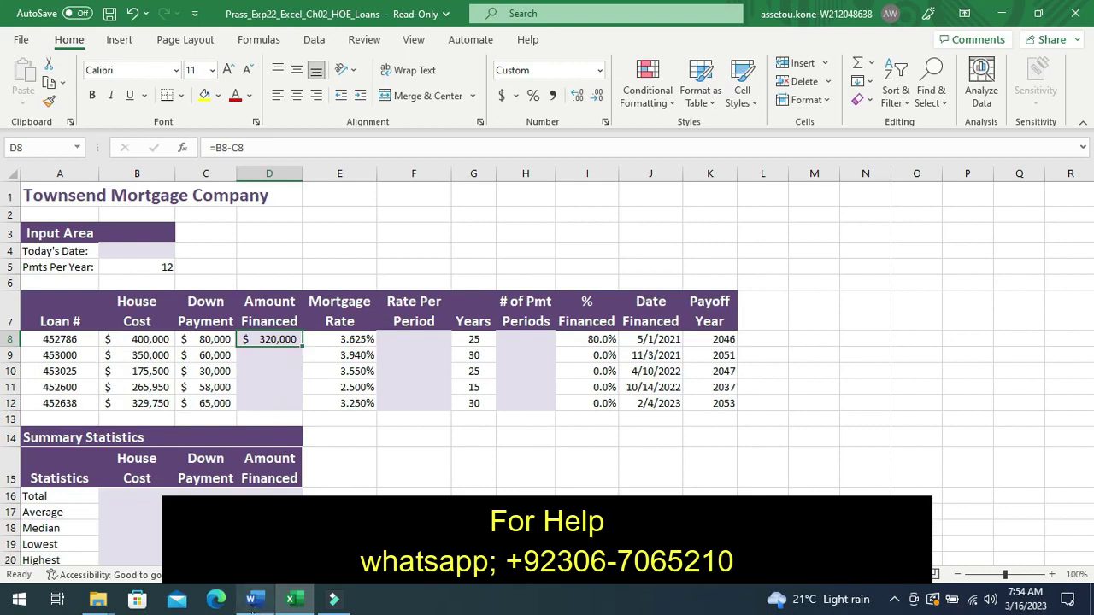
- Fill =B8-C8 from D8 down to D12, giving $290,000, $145,500, $207,950 and $264,750
left_click(252, 601)
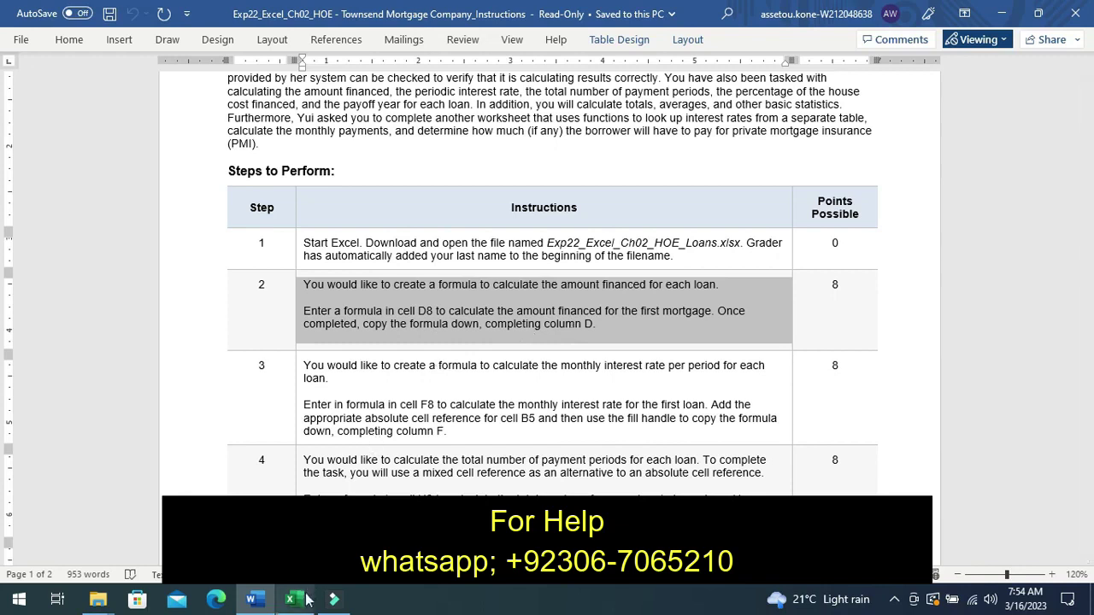
left_click(307, 601)
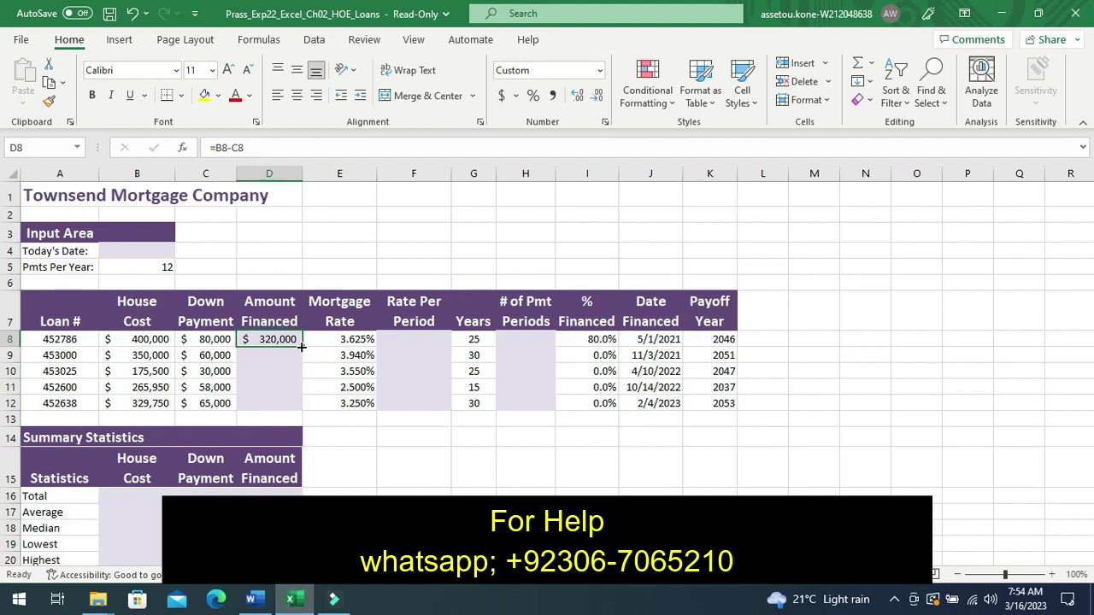
left_click_drag(301, 347, 309, 361)
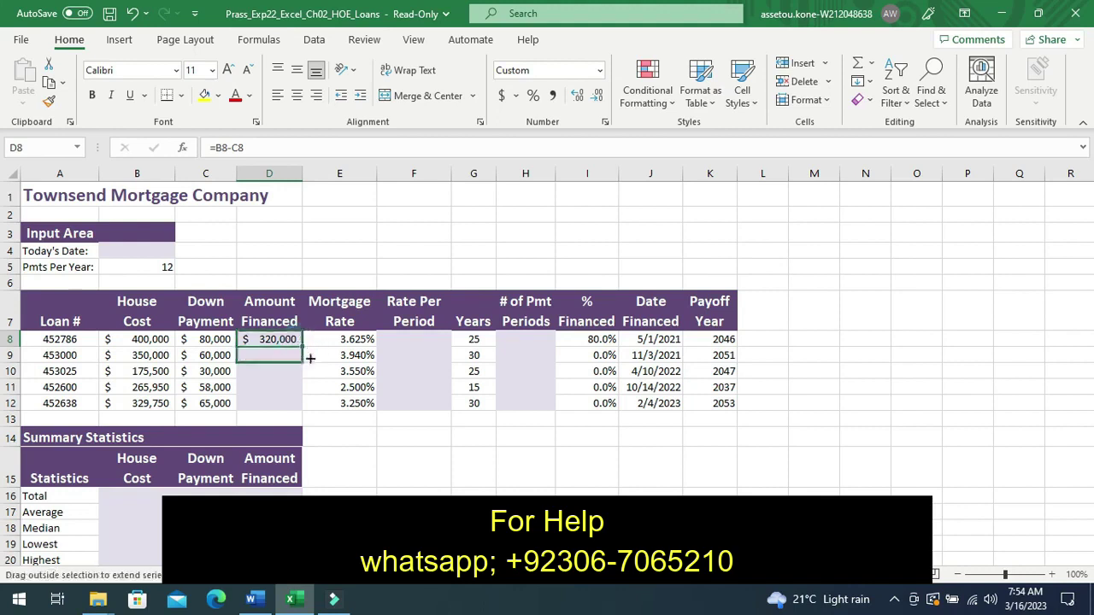
left_click_drag(309, 360, 301, 399)
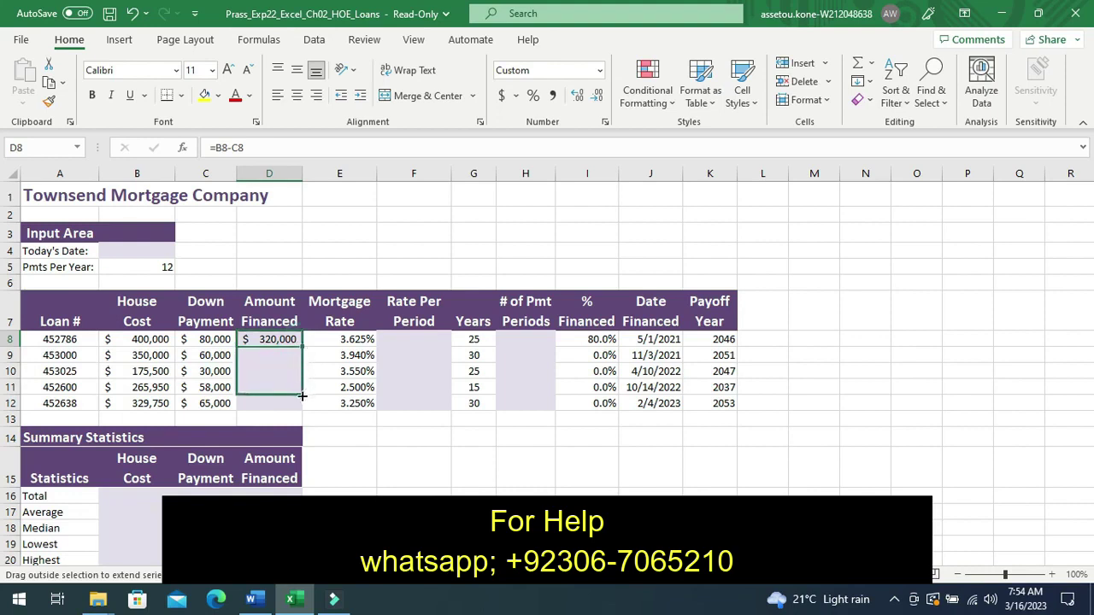
left_click_drag(301, 399, 302, 410)
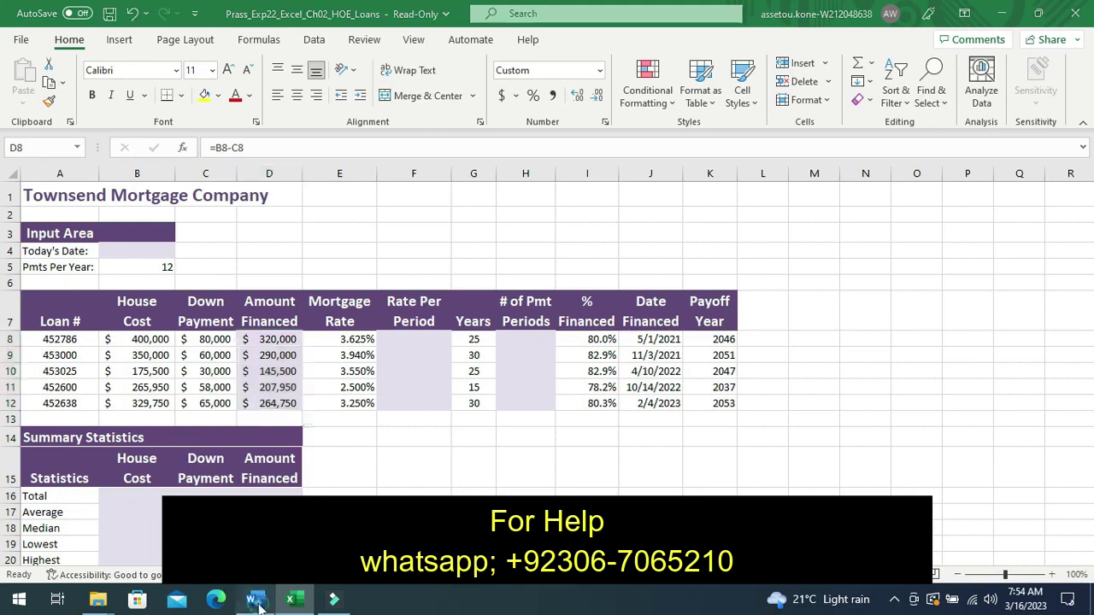
- Back in the instructions, select Step 3: the F8 monthly rate formula using absolute B5
left_click(257, 601)
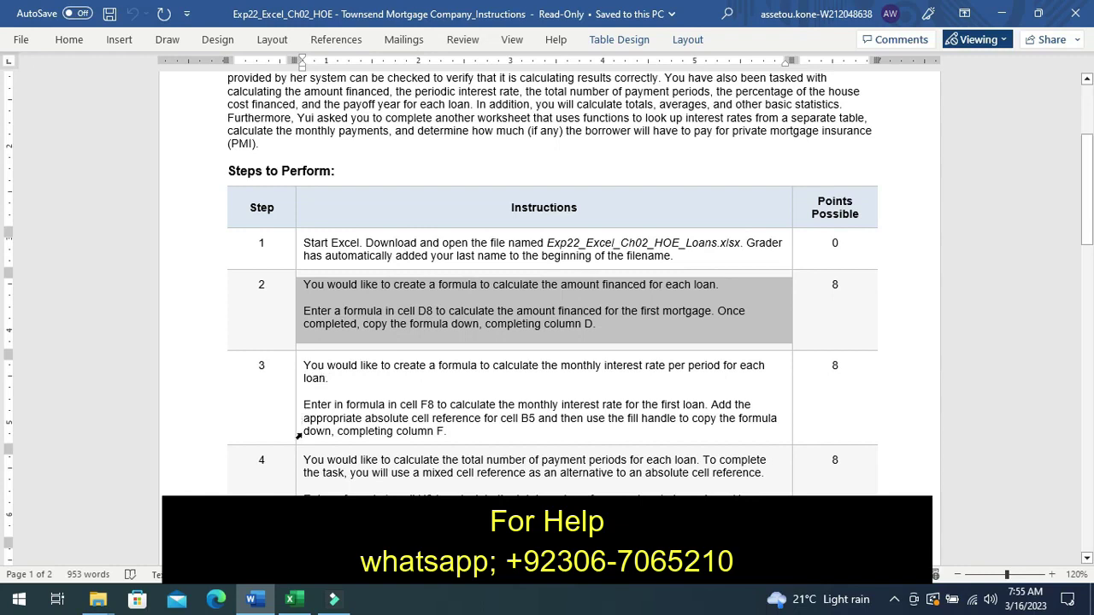
left_click(299, 436)
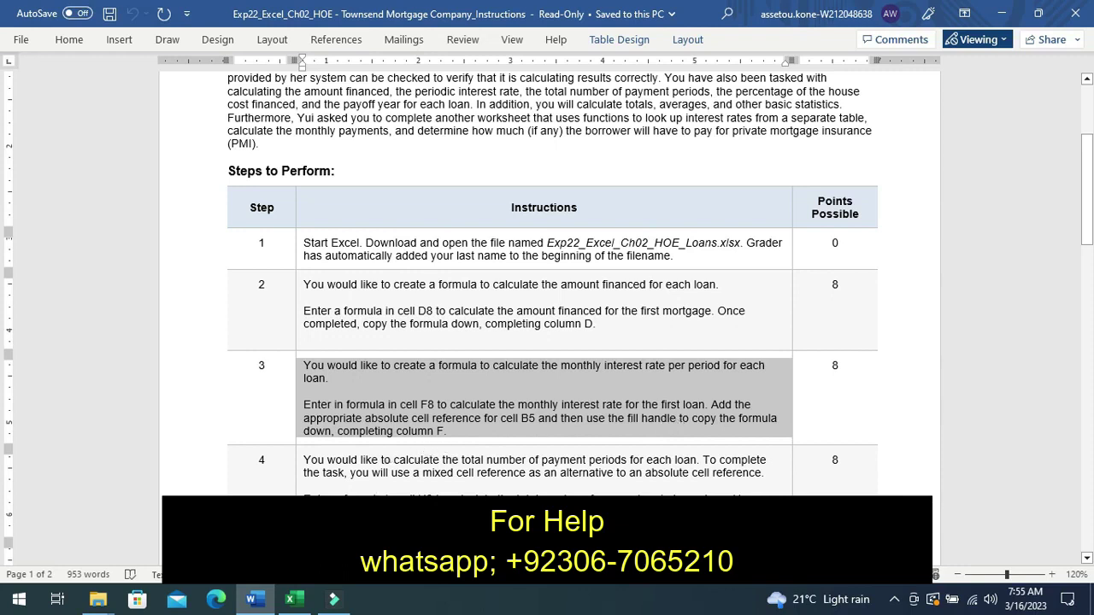
- In the workbook, select F8 and type the rate-per-period formula =E8/B5 without committing
left_click(293, 601)
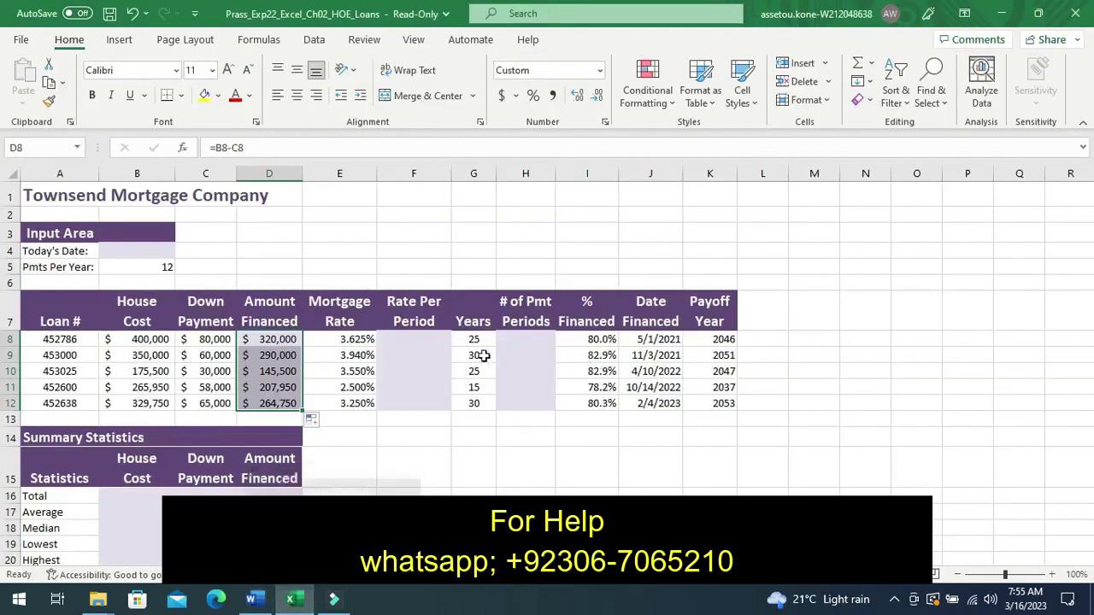
left_click(431, 344)
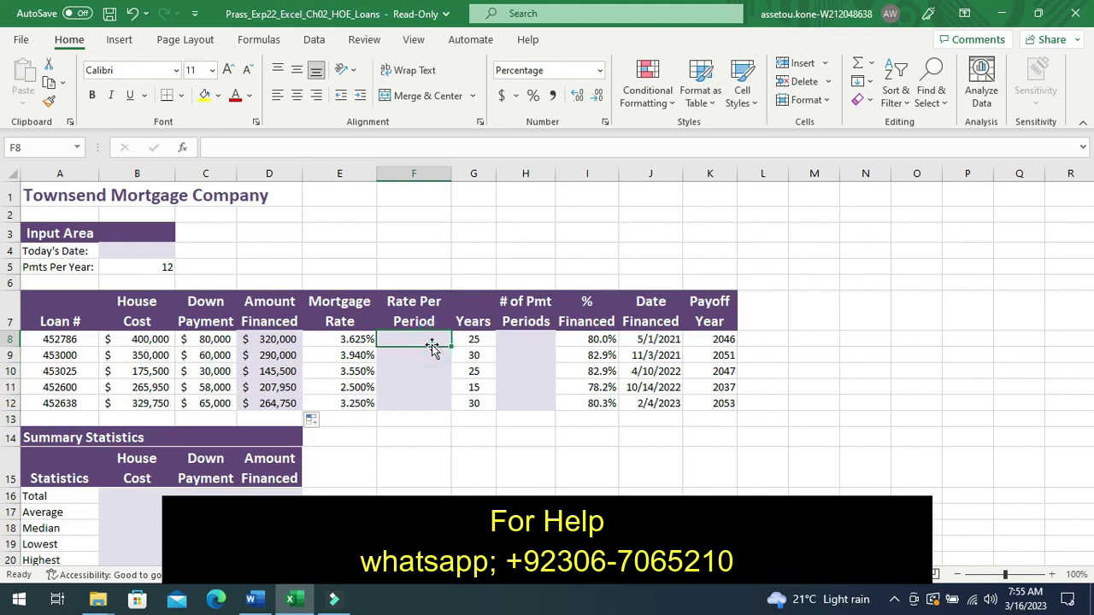
type("=")
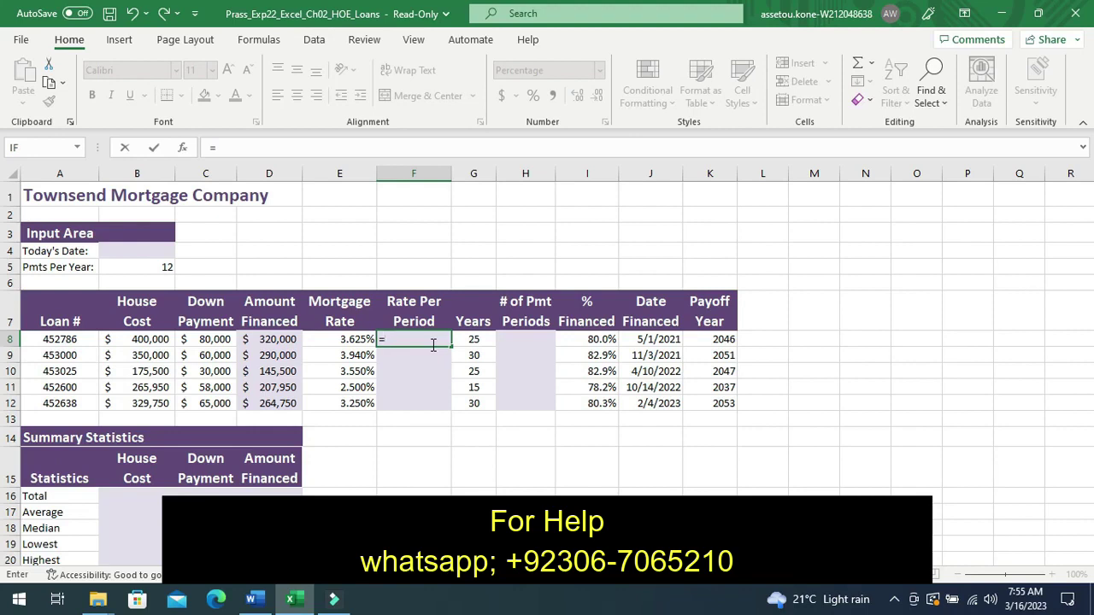
type("E")
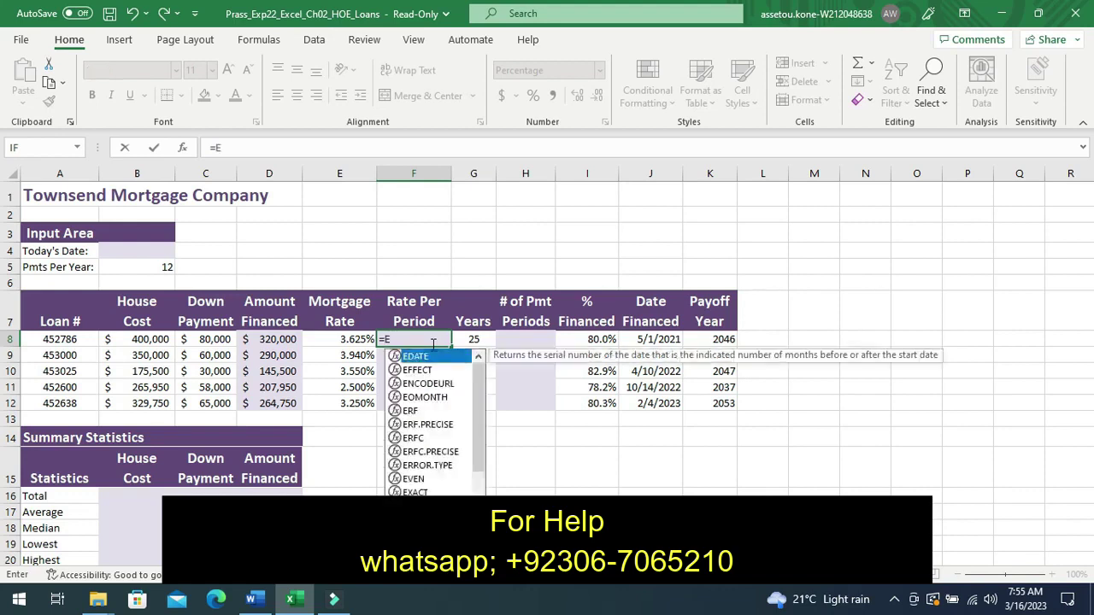
type("8")
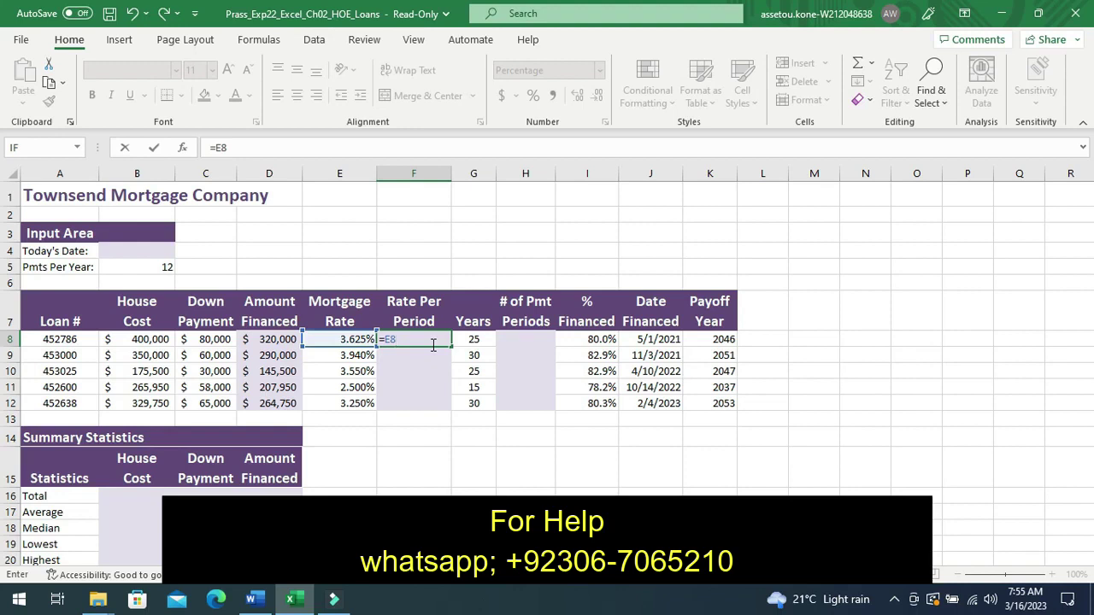
type("/")
type("B")
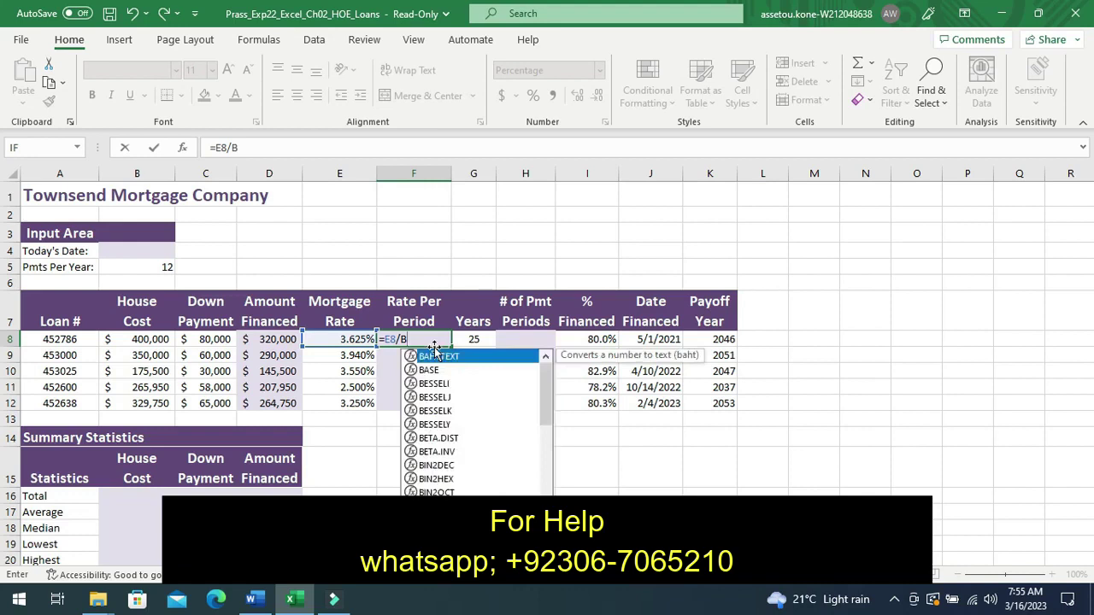
type("5")
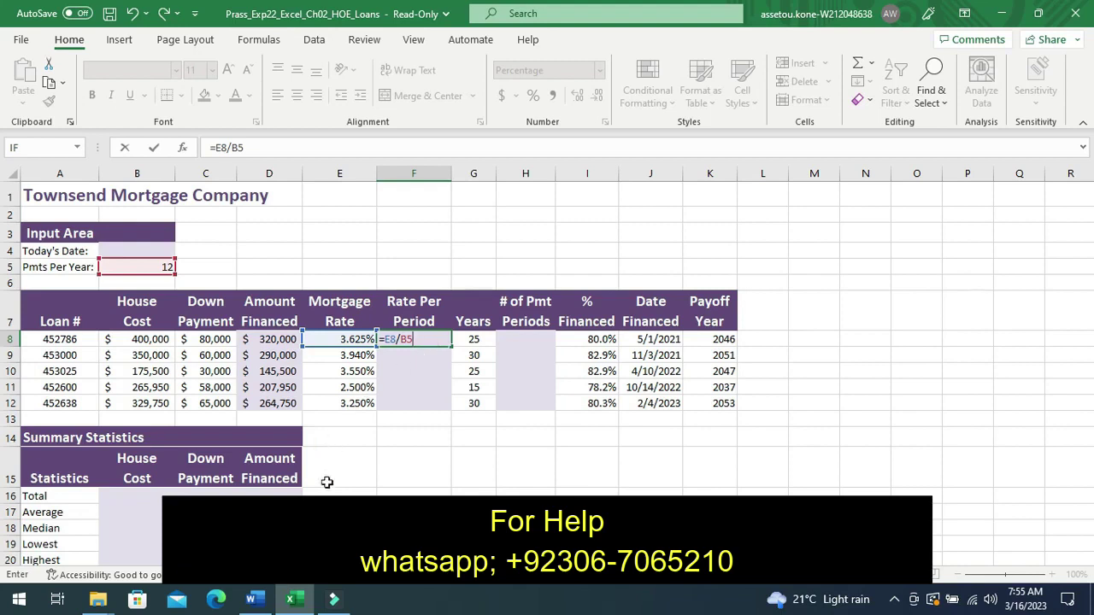
left_click(257, 601)
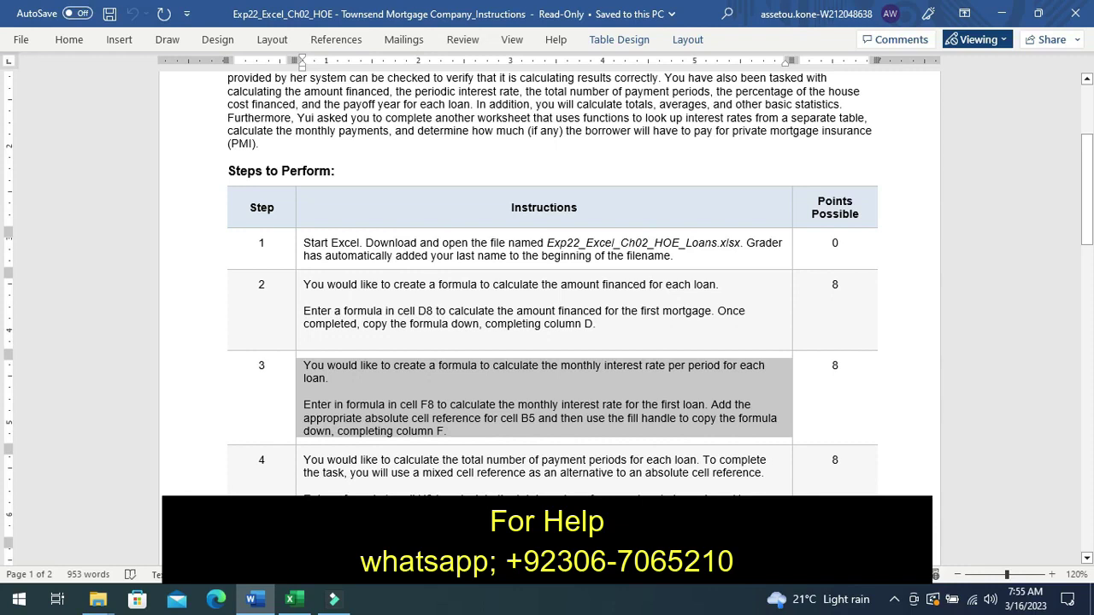
left_click(299, 603)
type("=E8/B5")
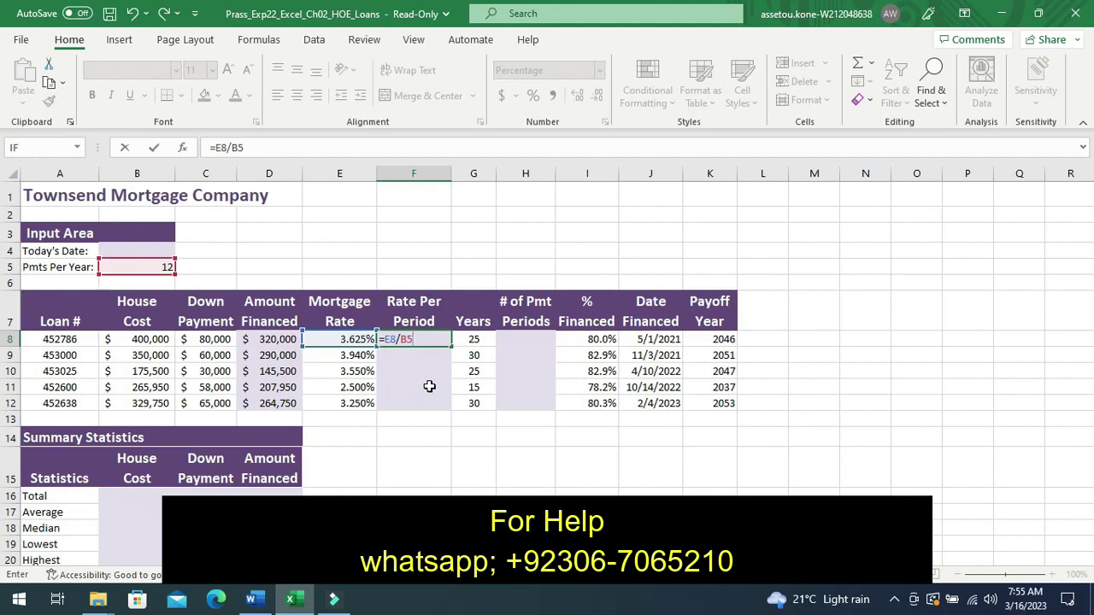
- Make B5 absolute so F8 reads =E8/$B$5, then return to the instructions
key("F4")
left_click(255, 601)
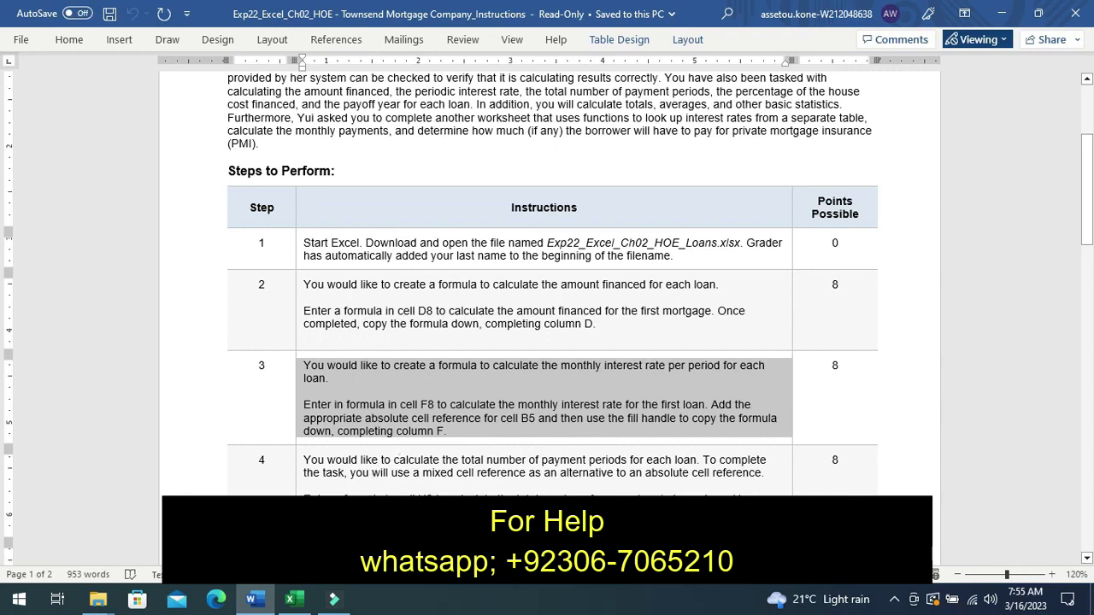
- Commit =E8/$B$5 in F8 and fill it down to F12, showing rates 0.302% to 0.271%
left_click(295, 599)
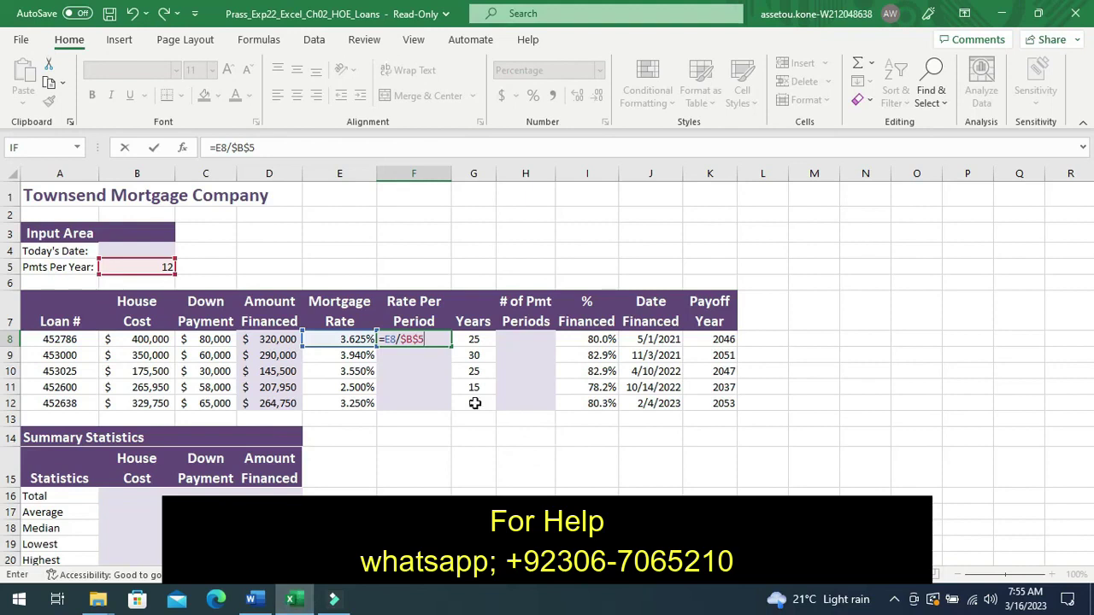
key("Return")
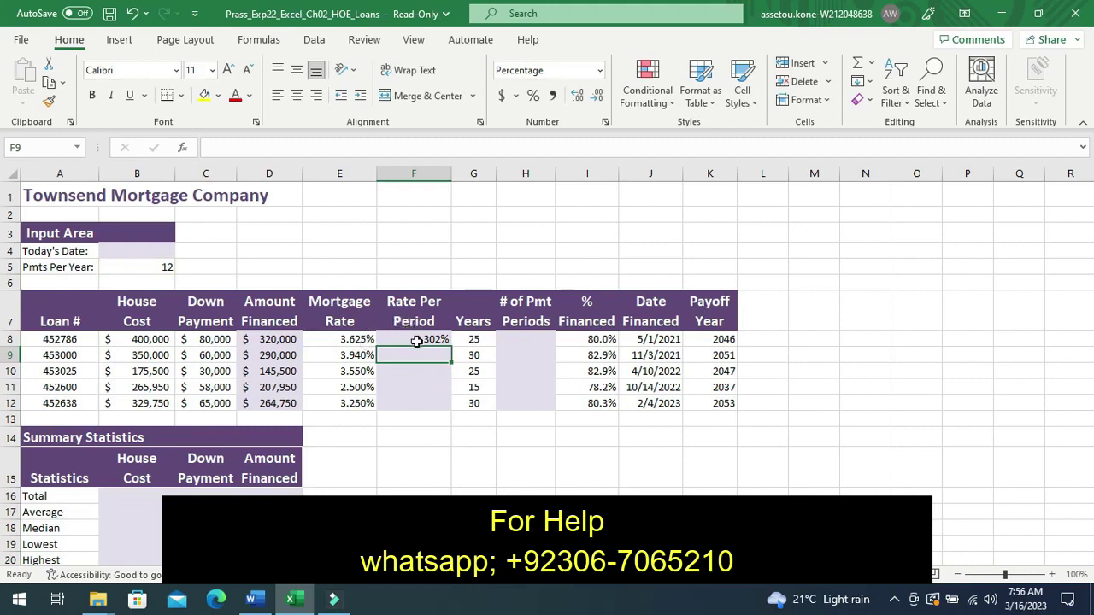
left_click(417, 340)
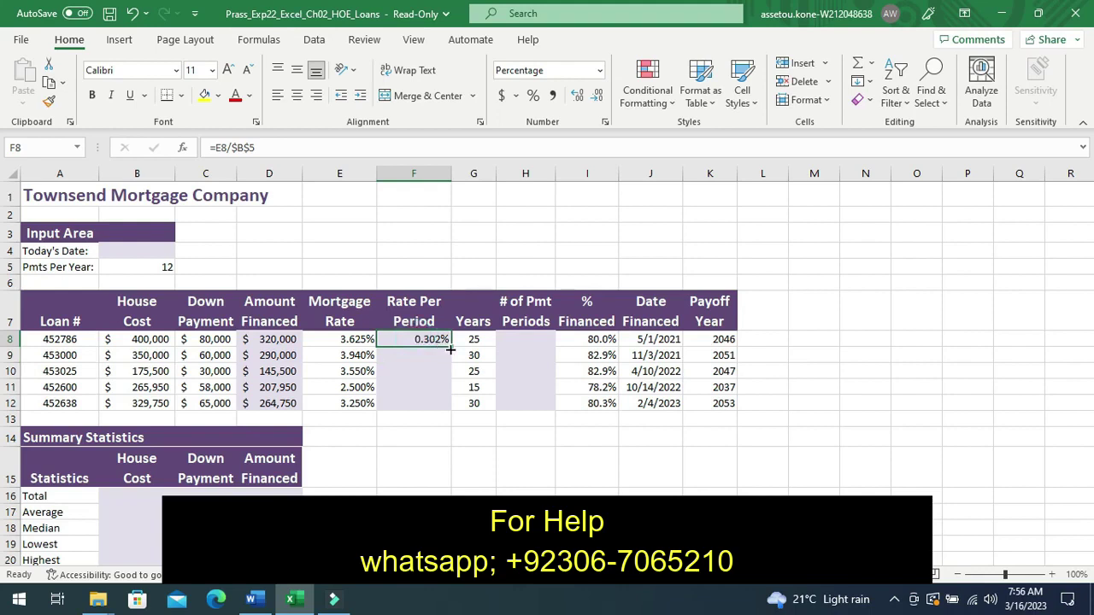
left_click_drag(450, 349, 453, 363)
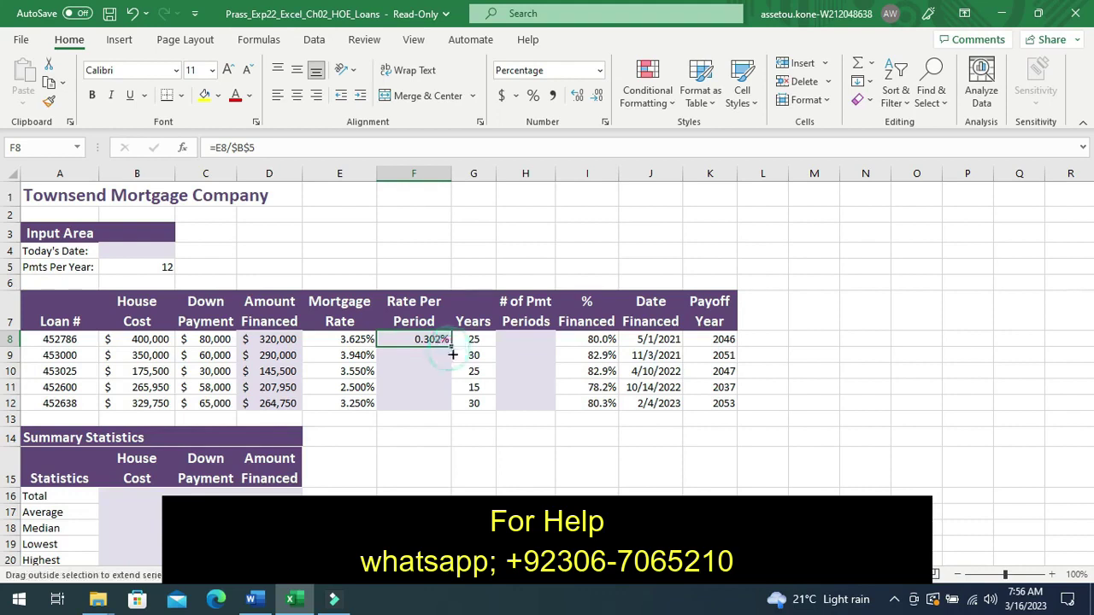
left_click_drag(453, 363, 450, 409)
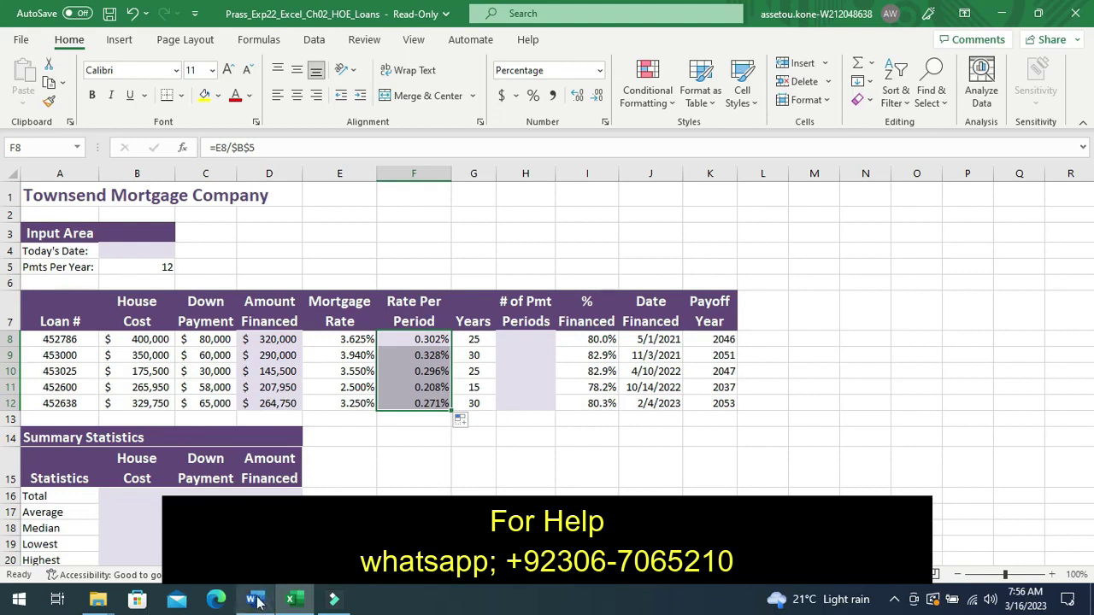
mouse_move(256, 602)
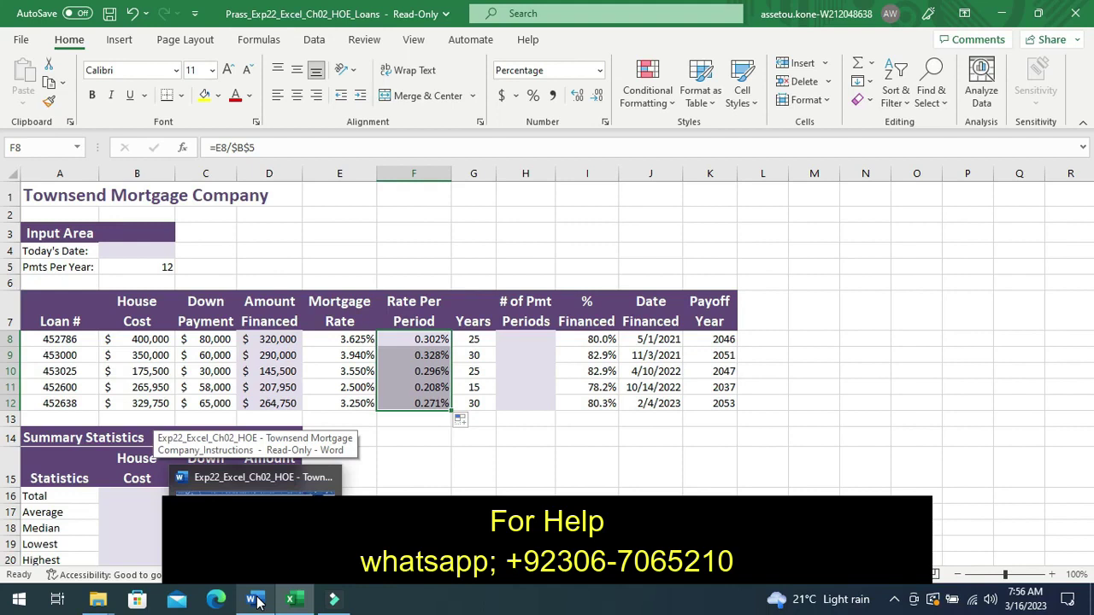
- Return to the Word instructions and scroll down to bring Step 4 into view
left_click(257, 602)
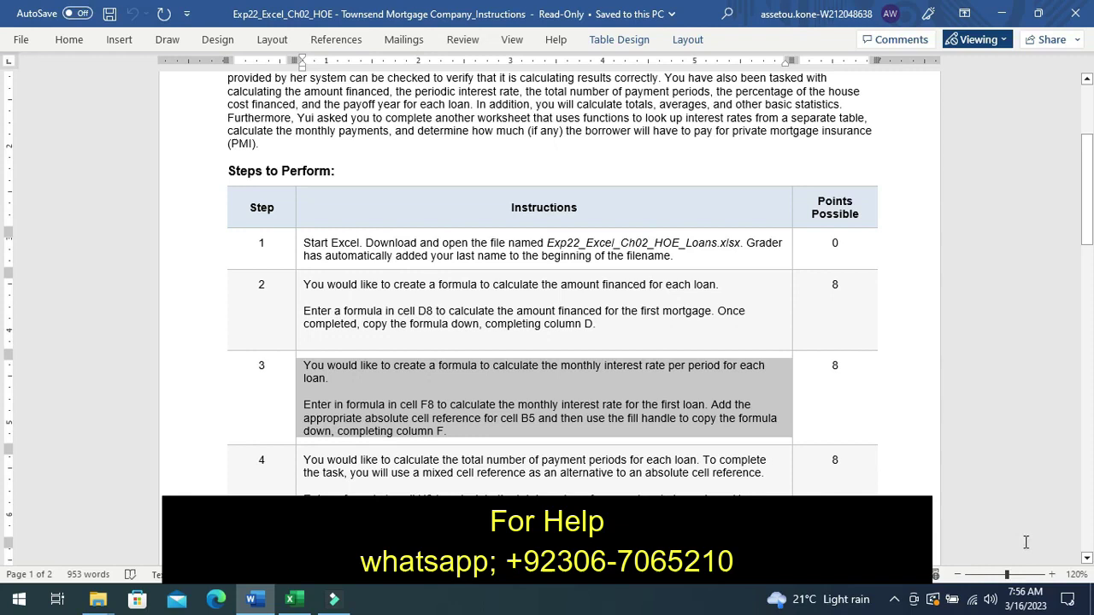
left_click(1087, 561)
left_click(1086, 560)
left_click(1086, 561)
left_click(1087, 560)
left_click(1087, 561)
left_click(1087, 561)
left_click(1086, 561)
left_click(1087, 561)
left_click(1086, 561)
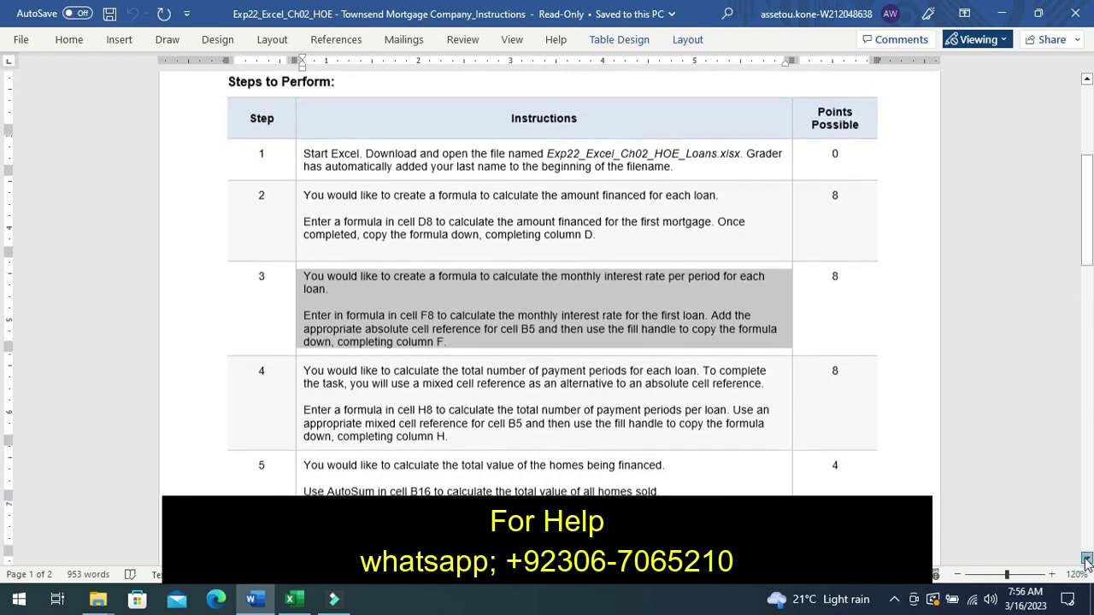
left_click(1087, 561)
left_click(1086, 561)
left_click(1086, 561)
left_click(1087, 561)
left_click(1086, 561)
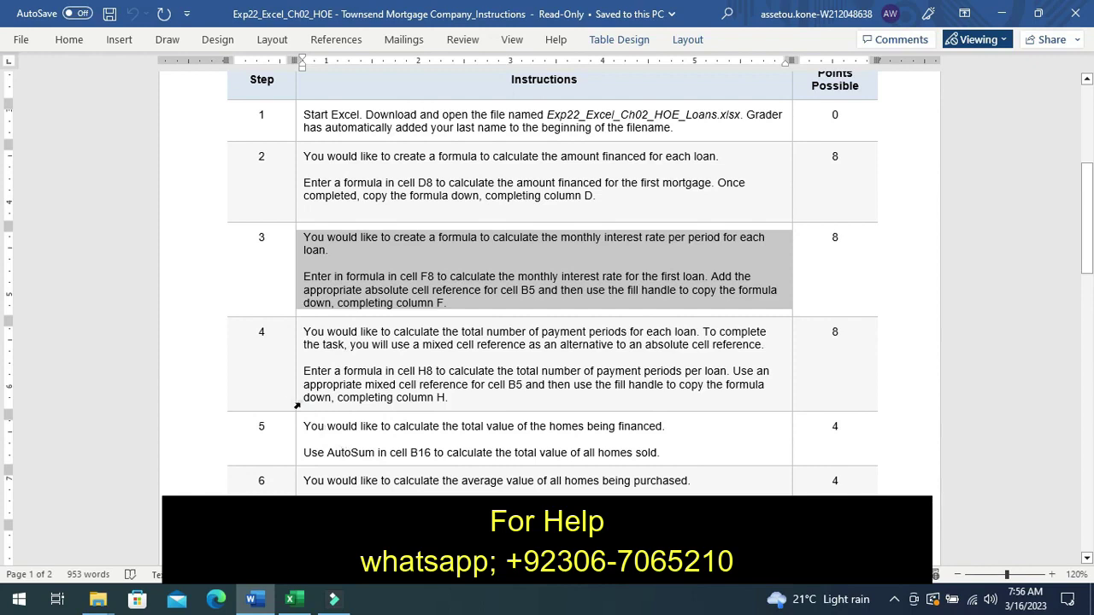
- Select Step 4: the H8 total-payment-periods formula using a mixed B5 reference
left_click(297, 405)
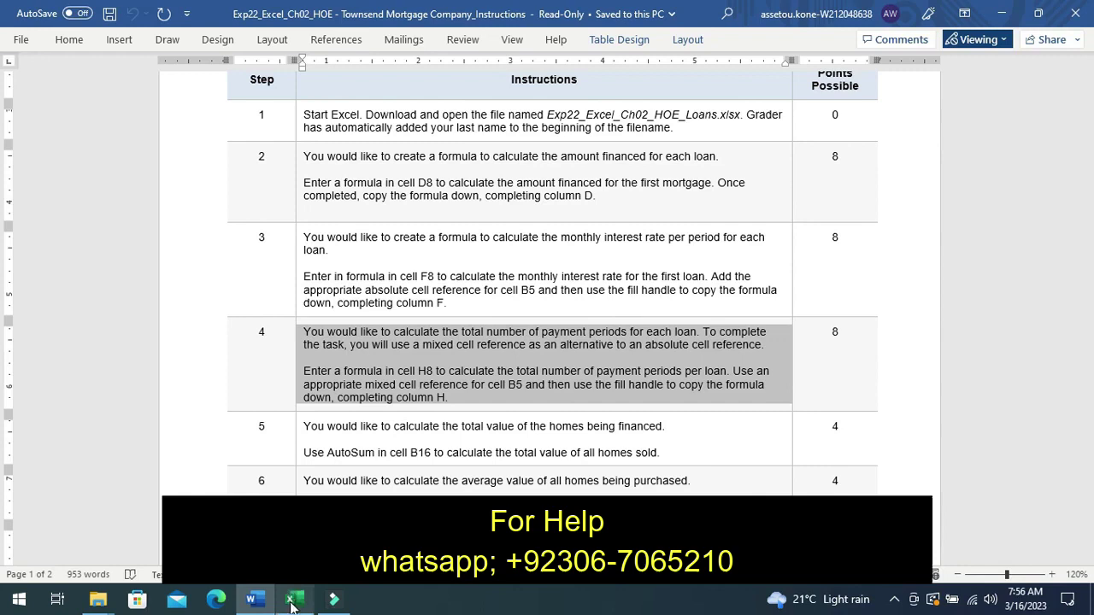
- Back in the workbook, write =G8*$B$5 in H8 for the first loan's payment periods
left_click(291, 603)
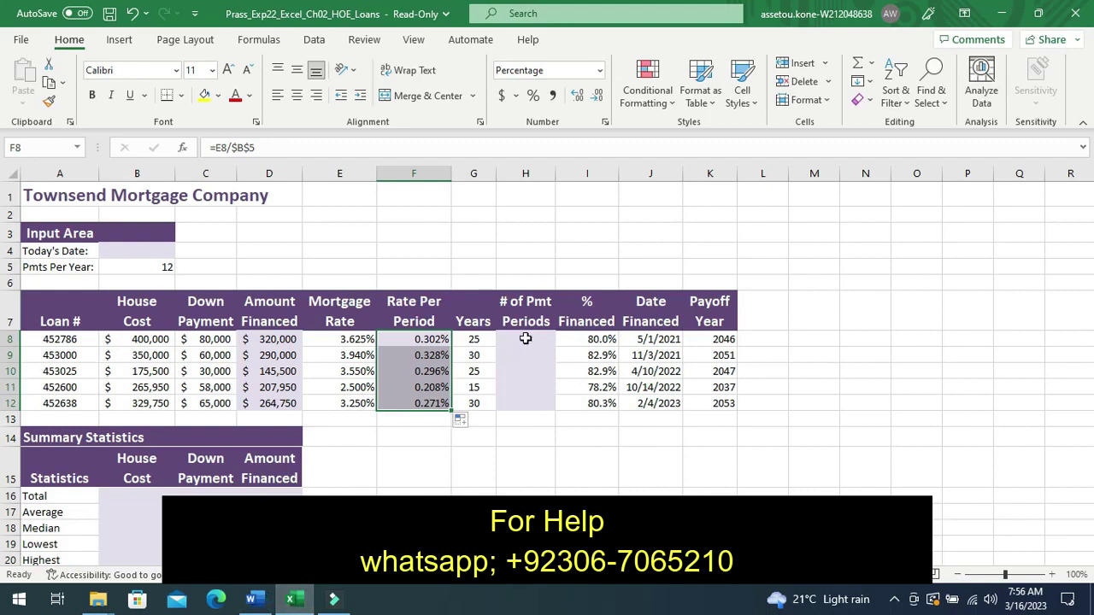
left_click(525, 340)
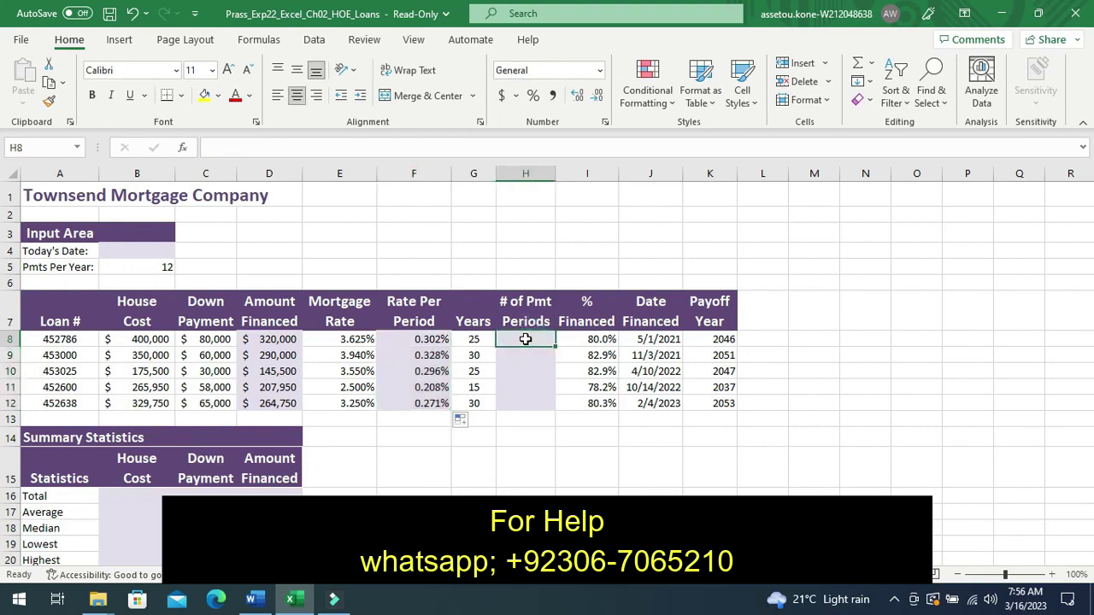
type("=")
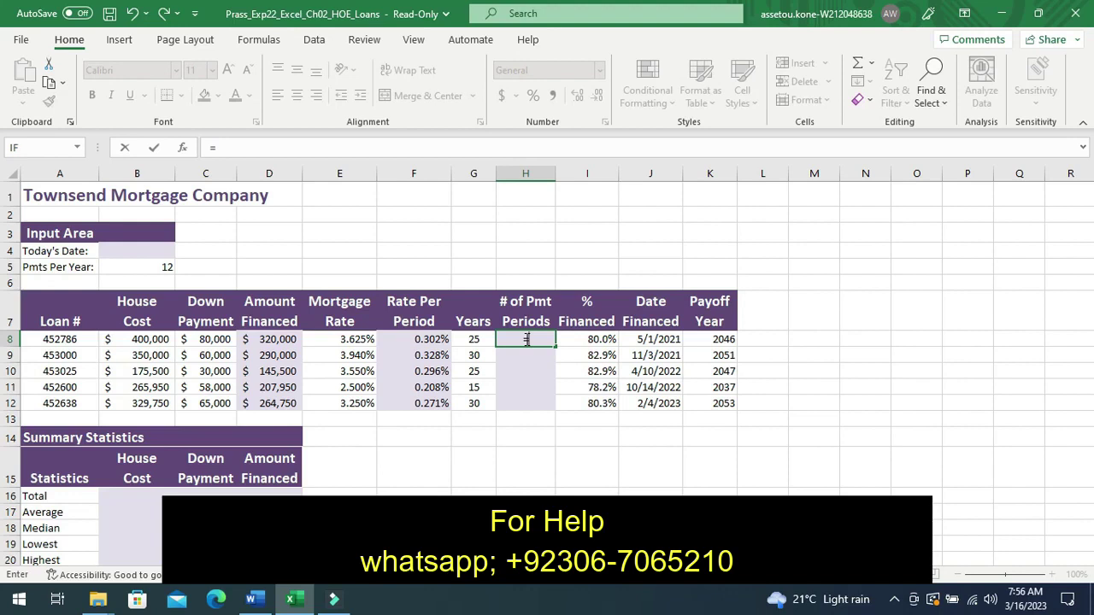
type("G")
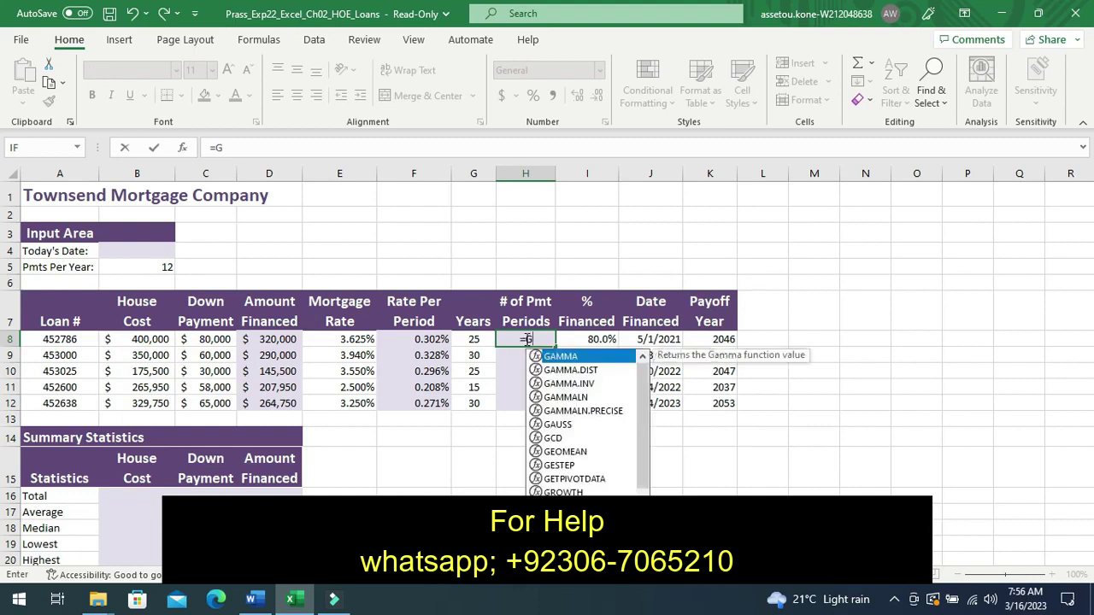
type("8")
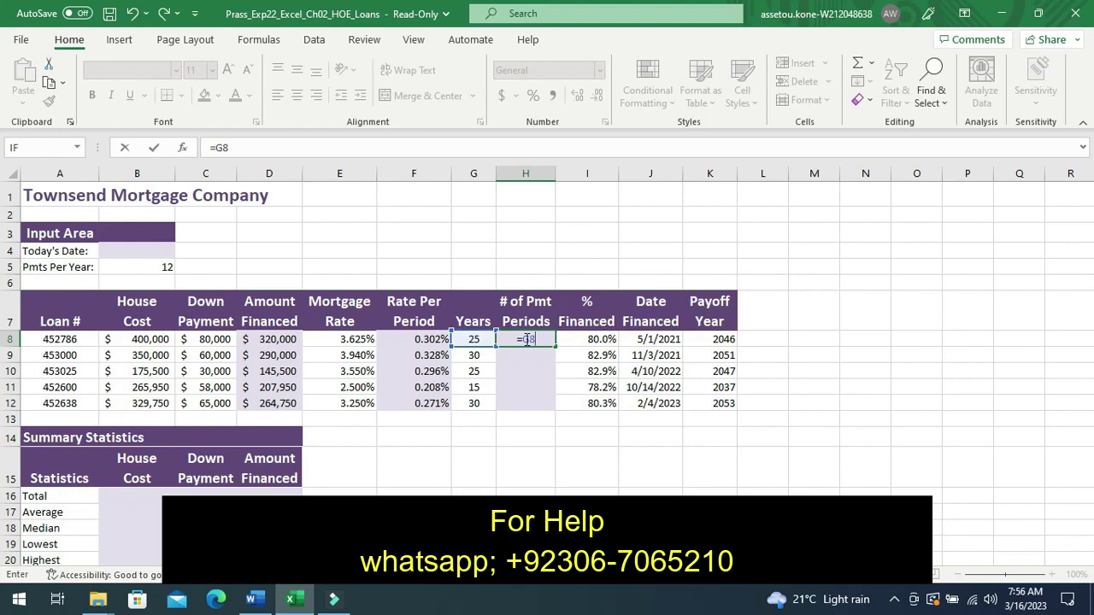
type("*")
type("B")
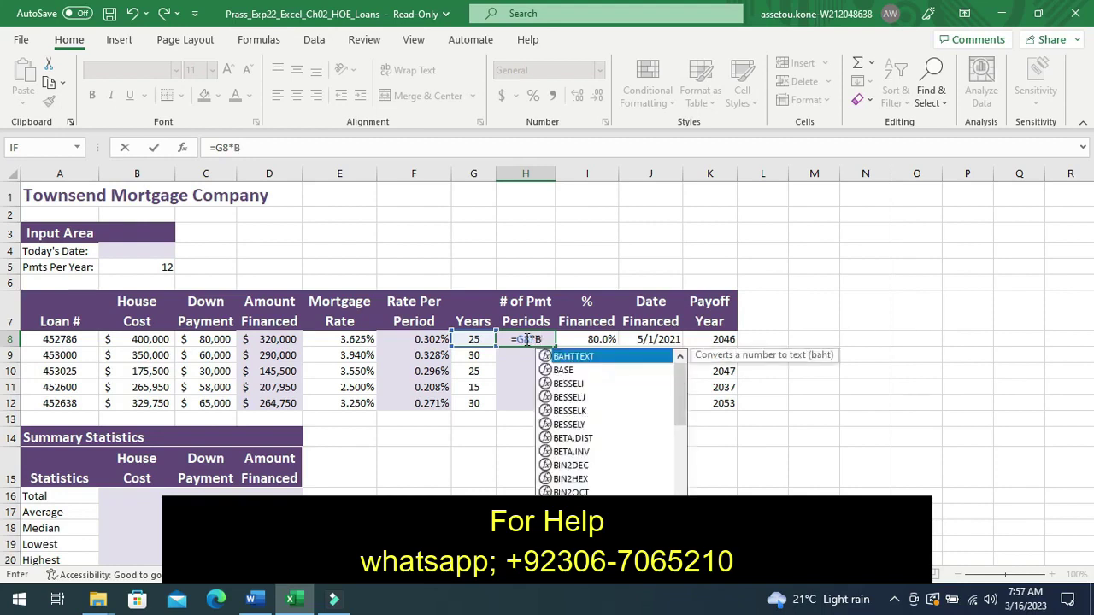
type("5")
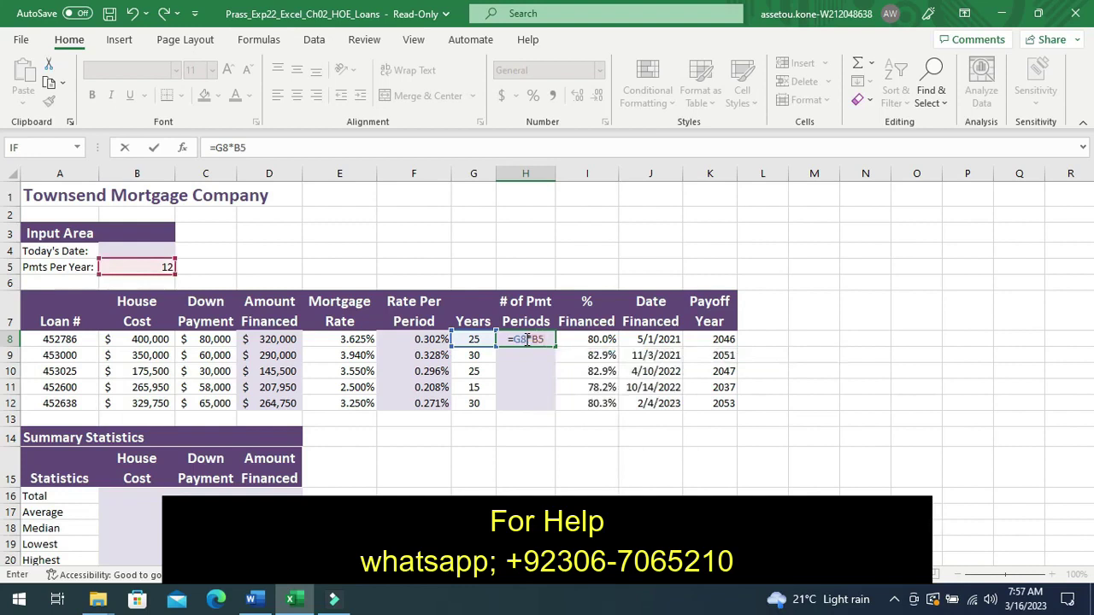
key("F4")
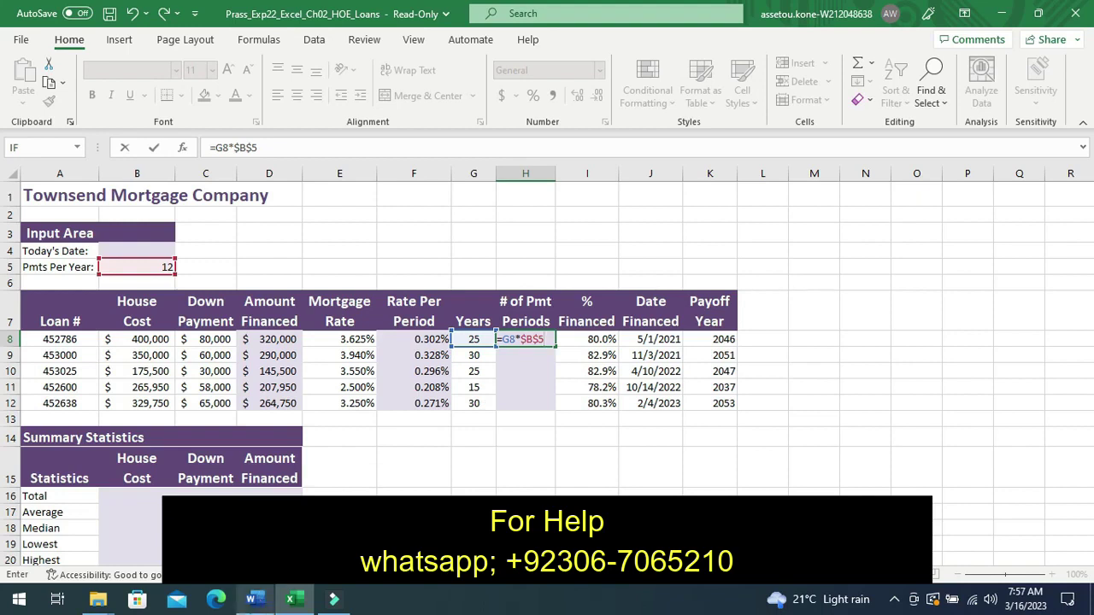
- Switch to the Word instructions to recheck step 4's mixed B5 reference
left_click(251, 599)
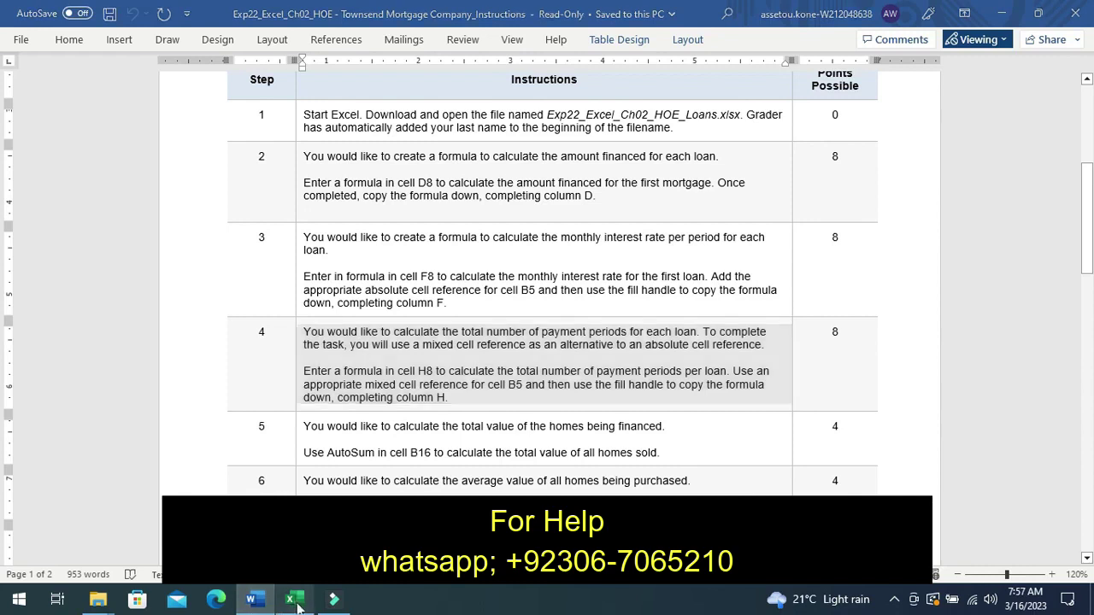
- Return to the workbook and commit the =G8*$B$5 formula in H8
left_click(293, 600)
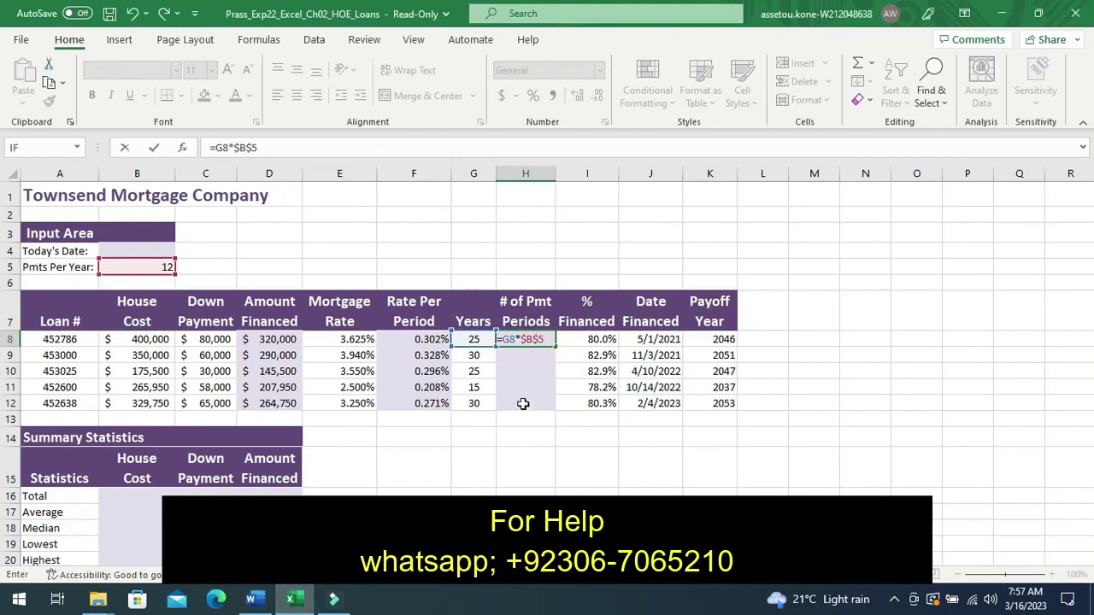
left_click(523, 403)
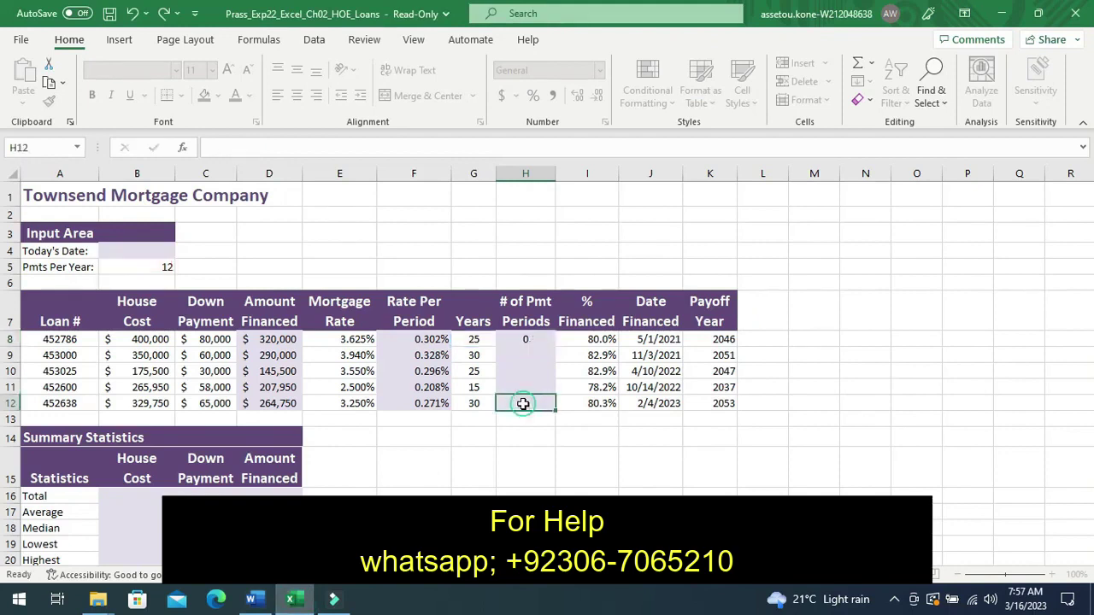
key("Return")
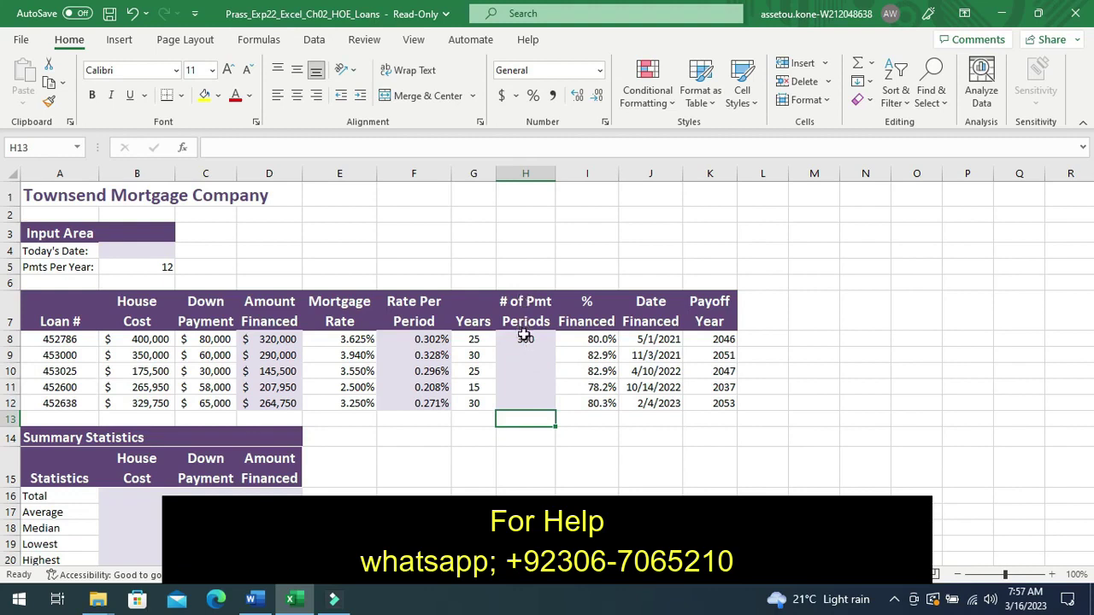
- Fill H8's formula down through H12, undoing an earlier fill that stopped at H11
left_click(524, 337)
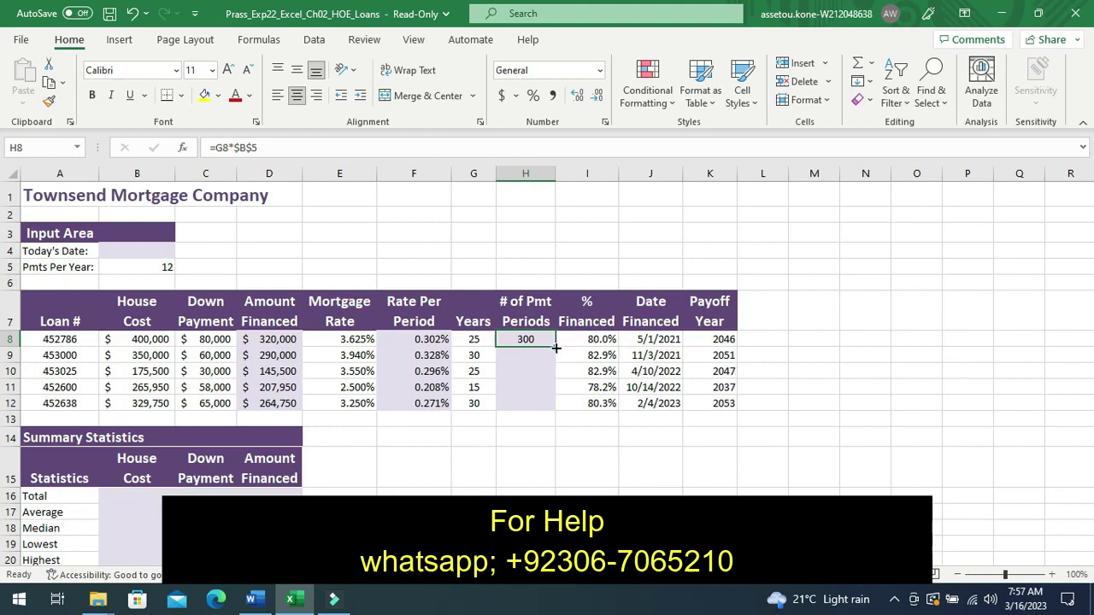
left_click_drag(556, 348, 553, 394)
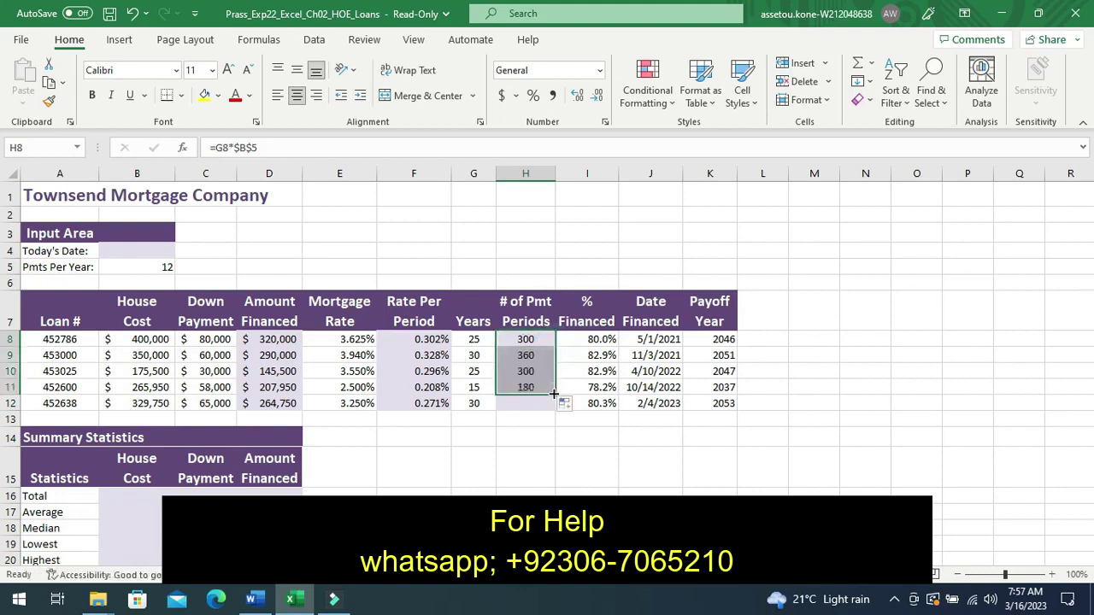
left_click(554, 393)
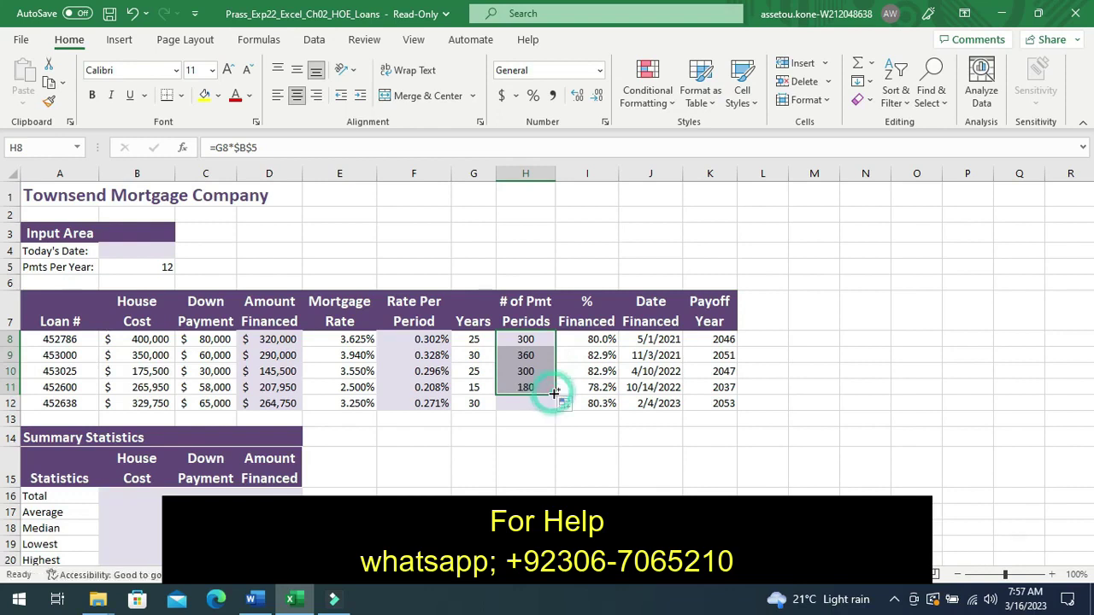
key("ctrl+z")
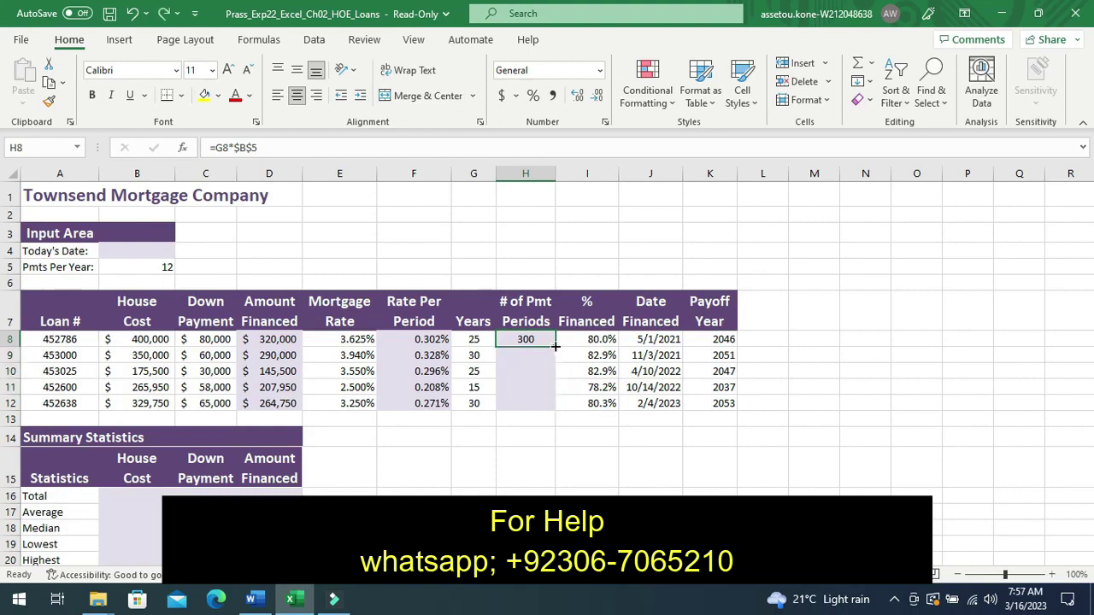
left_click_drag(555, 345, 553, 409)
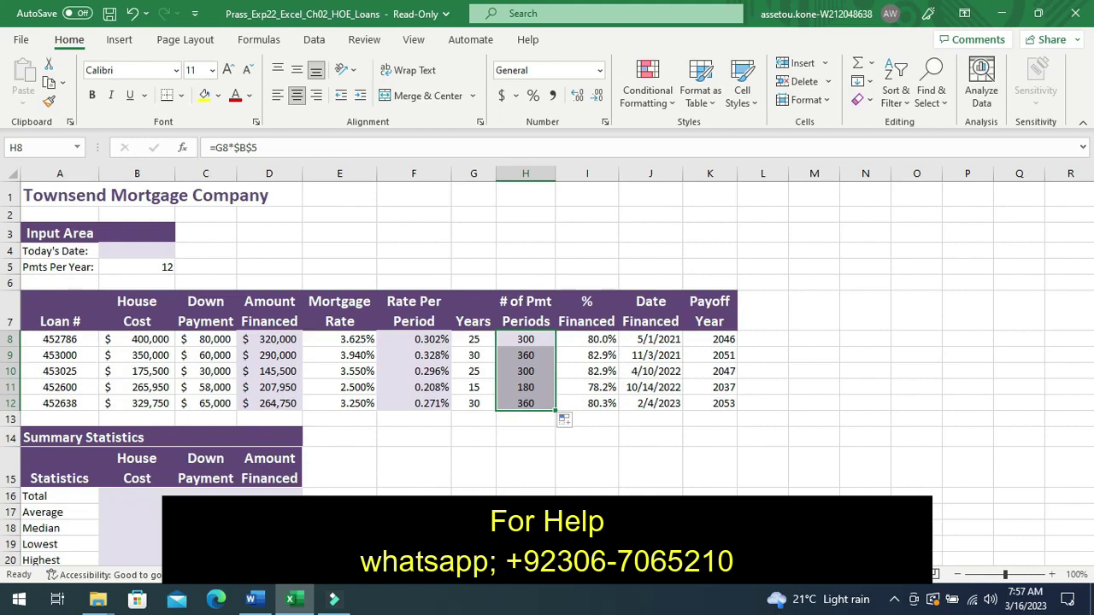
left_click(255, 603)
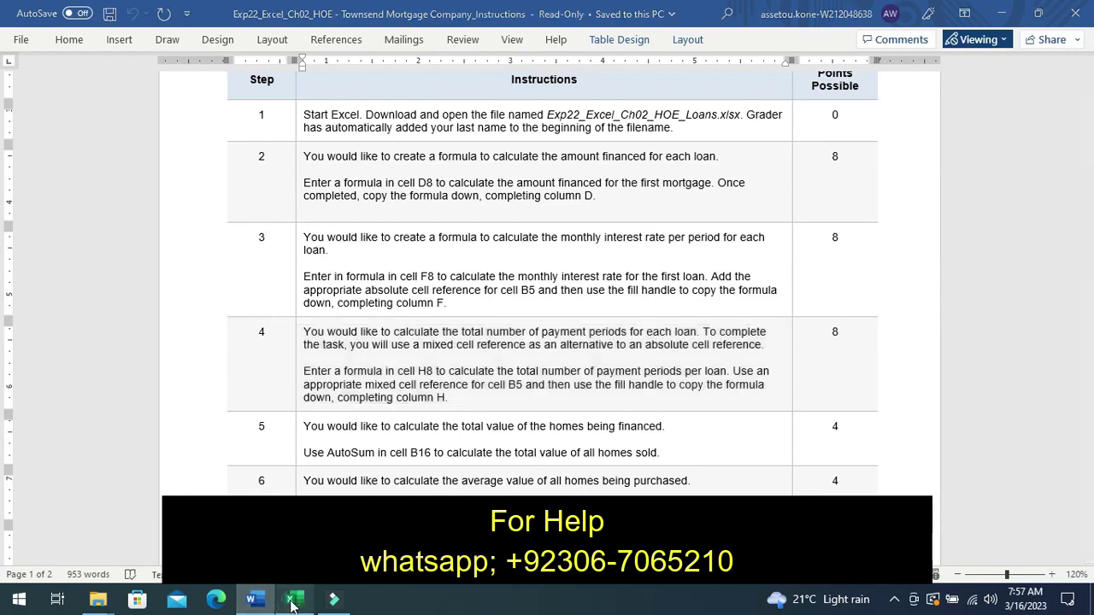
left_click(292, 604)
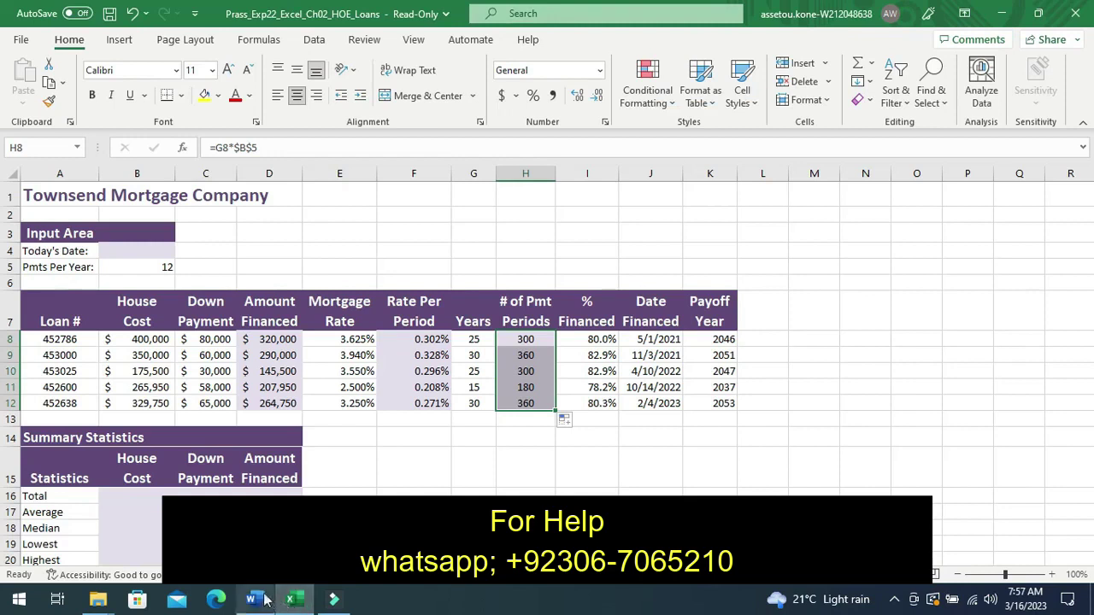
- Switch from the workbook to the Townsend Mortgage instructions in Word
mouse_move(264, 601)
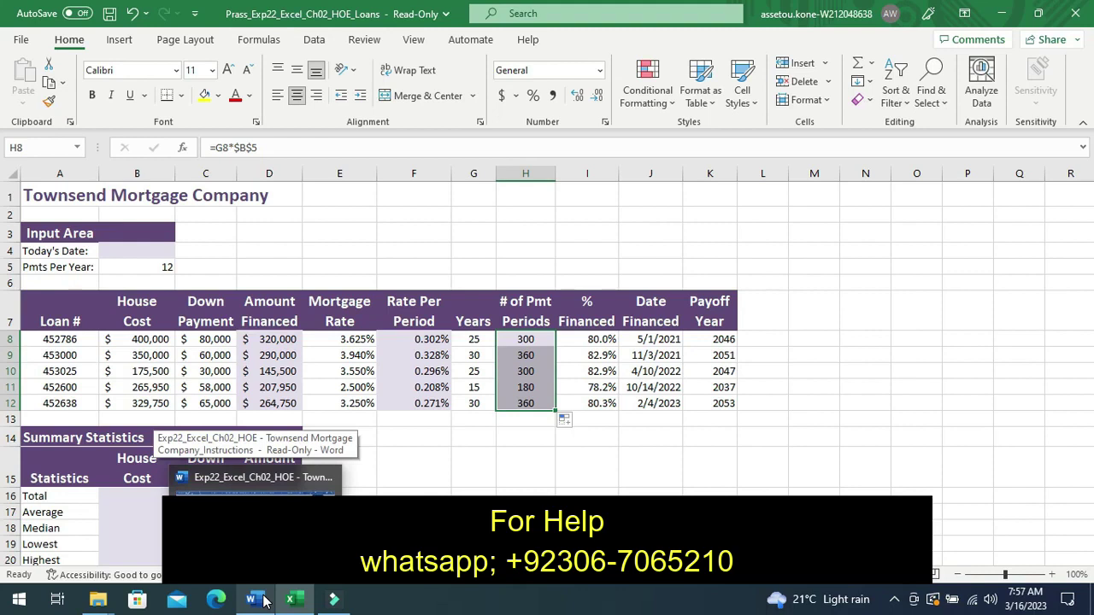
left_click(263, 601)
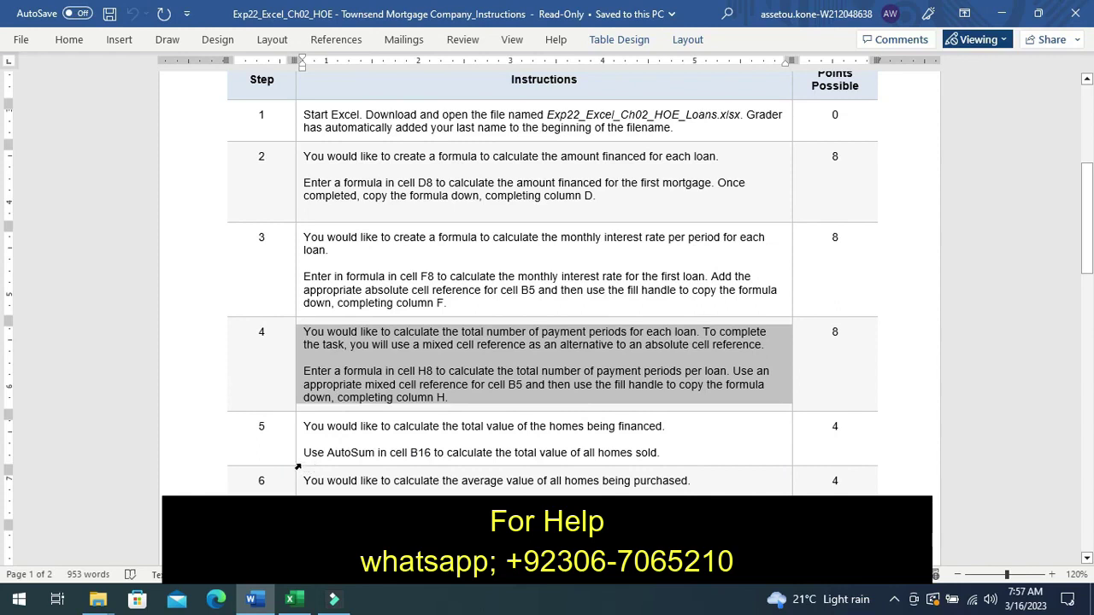
- Mark step 5 (AutoSum total of home values in B16), then go back to Excel
left_click(297, 466)
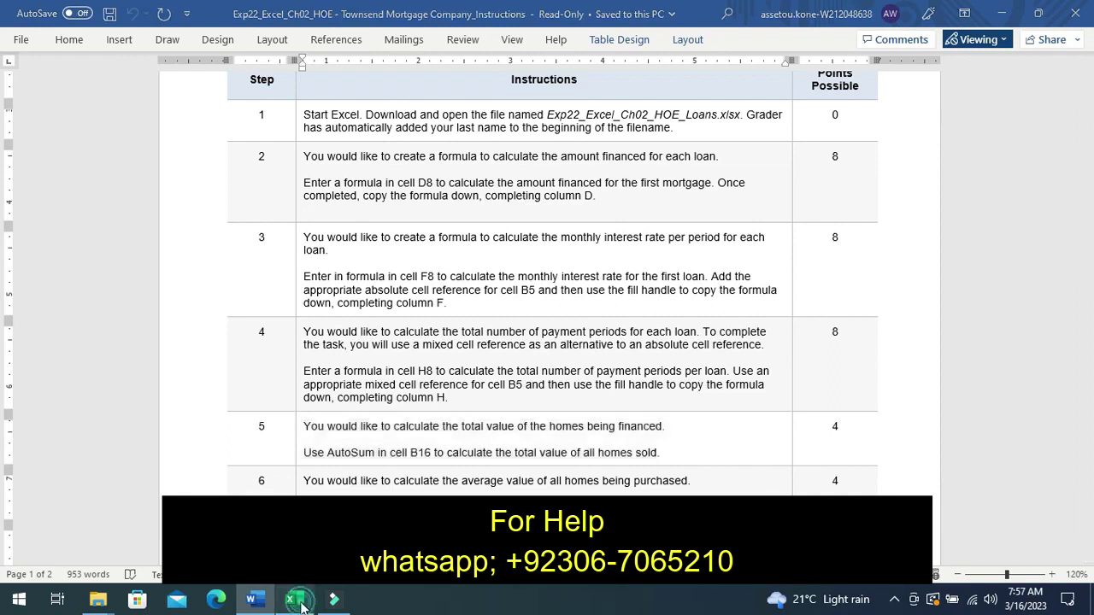
left_click(294, 600)
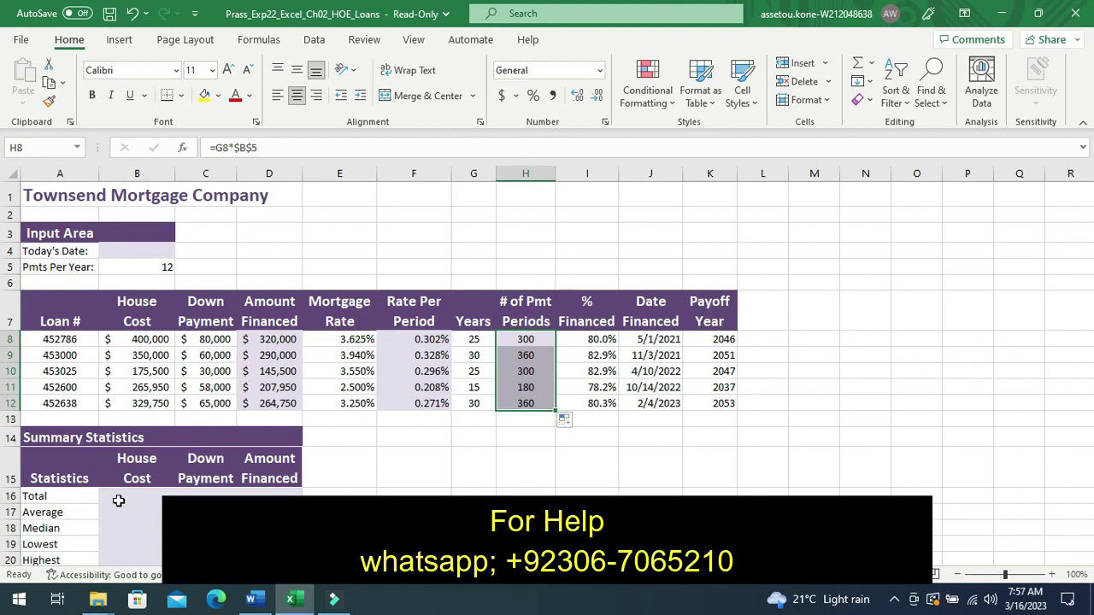
- Enter =SUM(B8:B12) in B16, totaling the house costs at $1,521,200
left_click(118, 501)
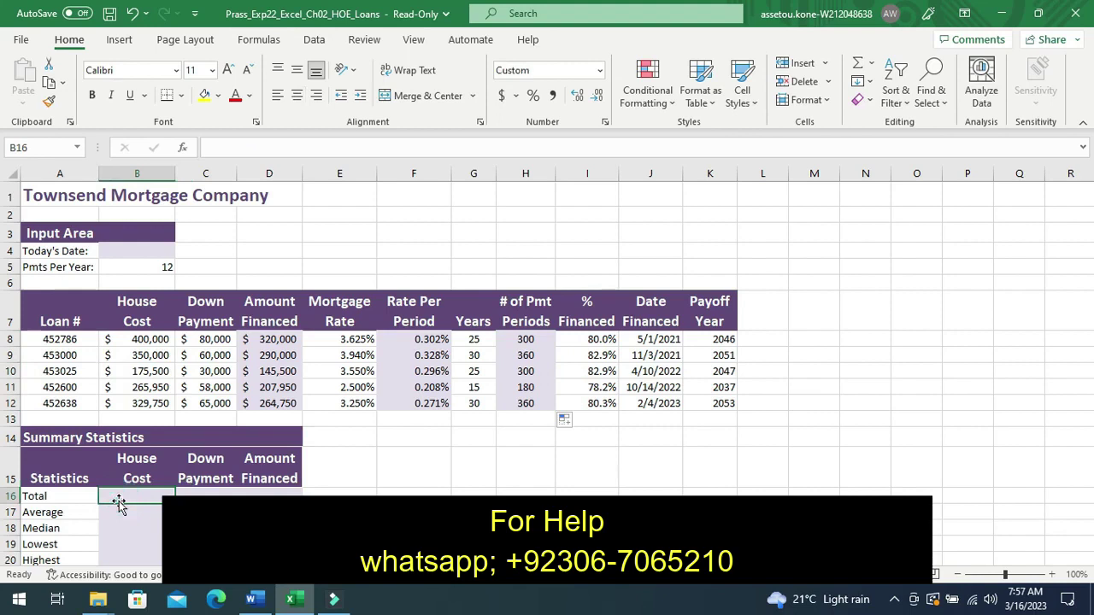
type("=")
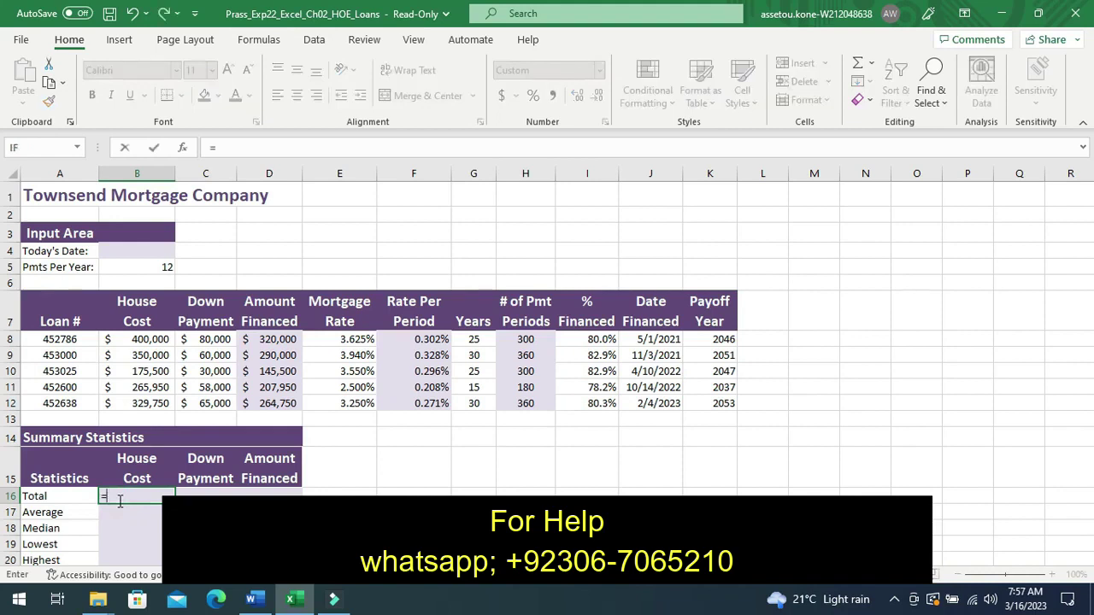
type("S")
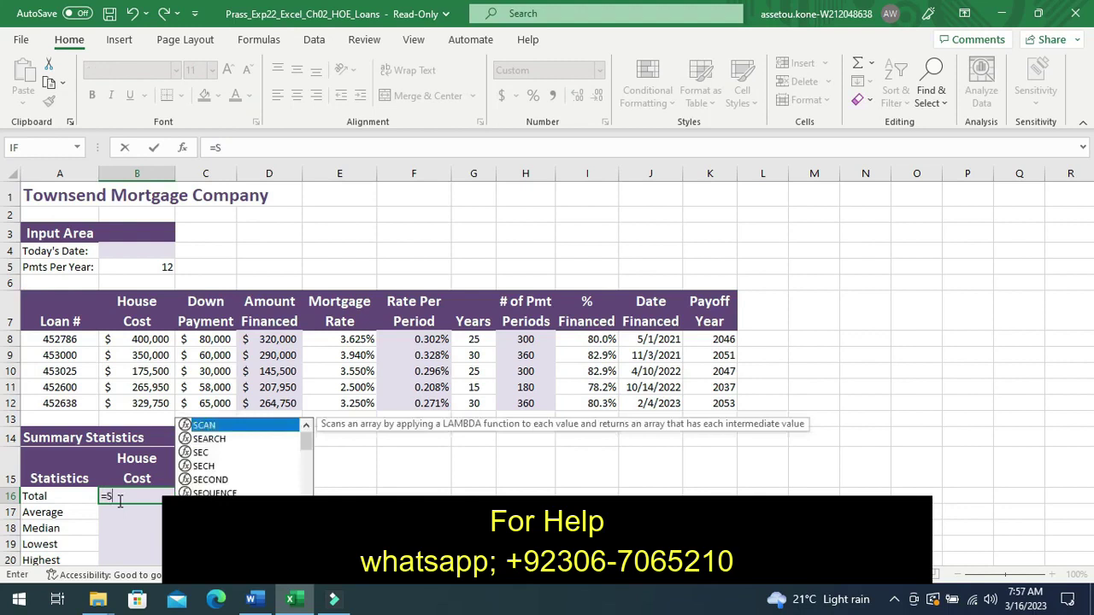
type("u")
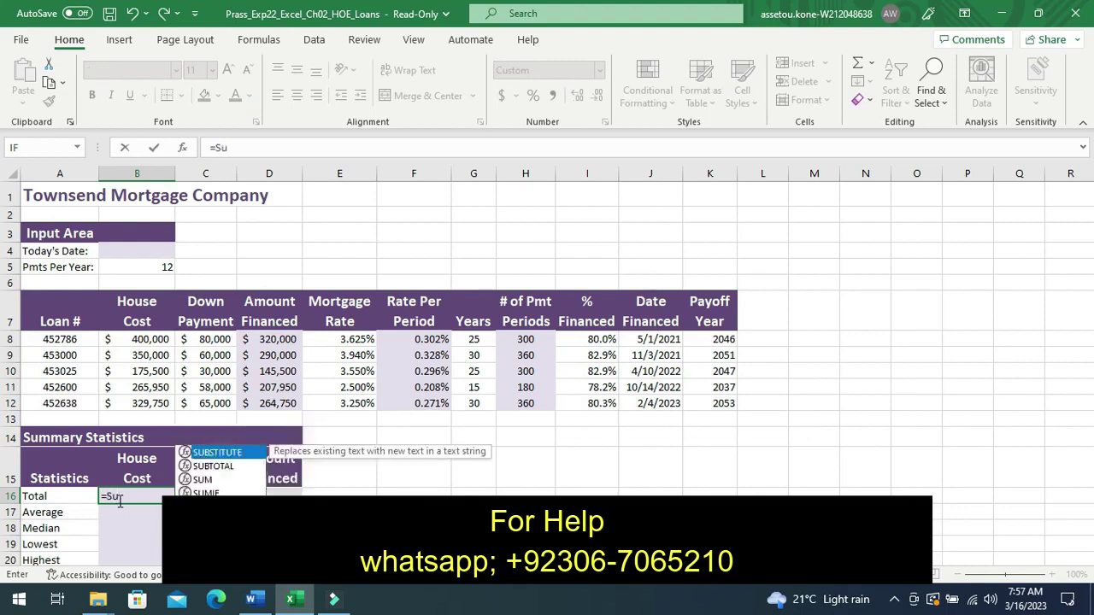
type("m")
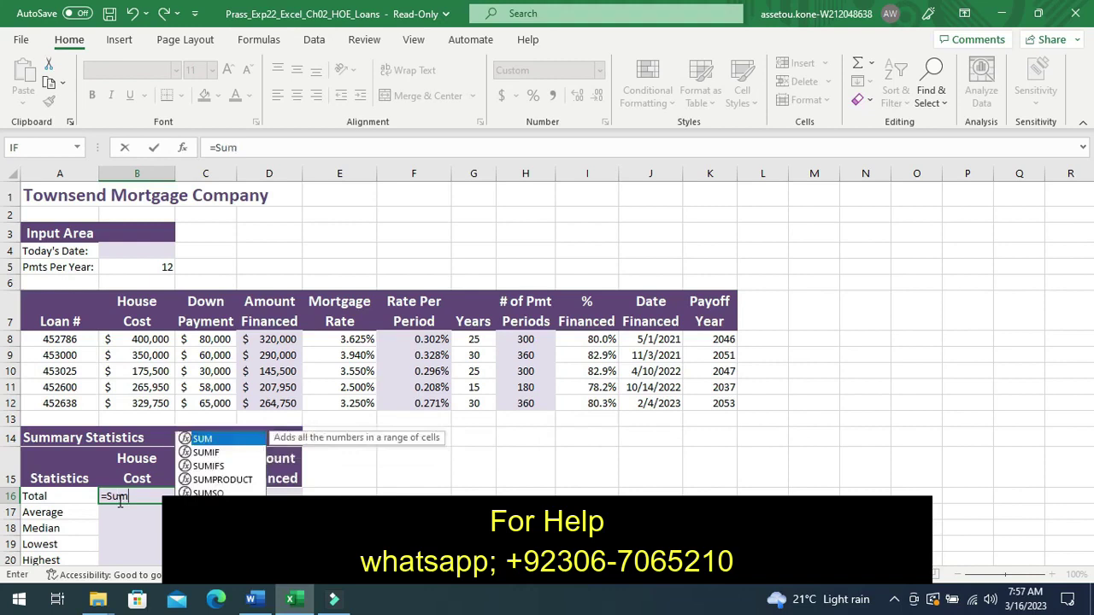
double_click(215, 438)
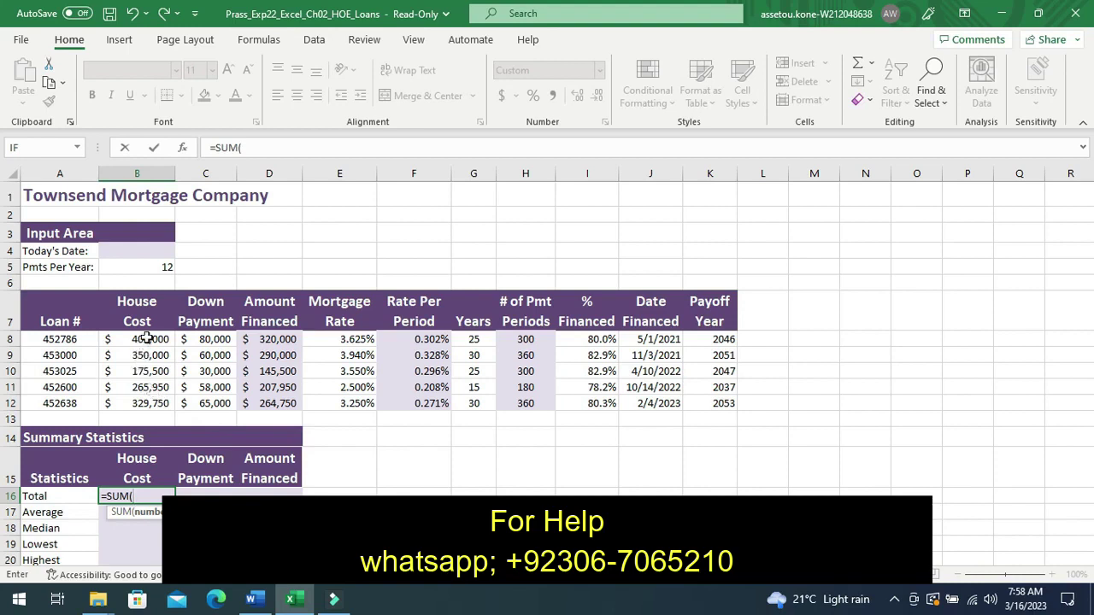
left_click(147, 339)
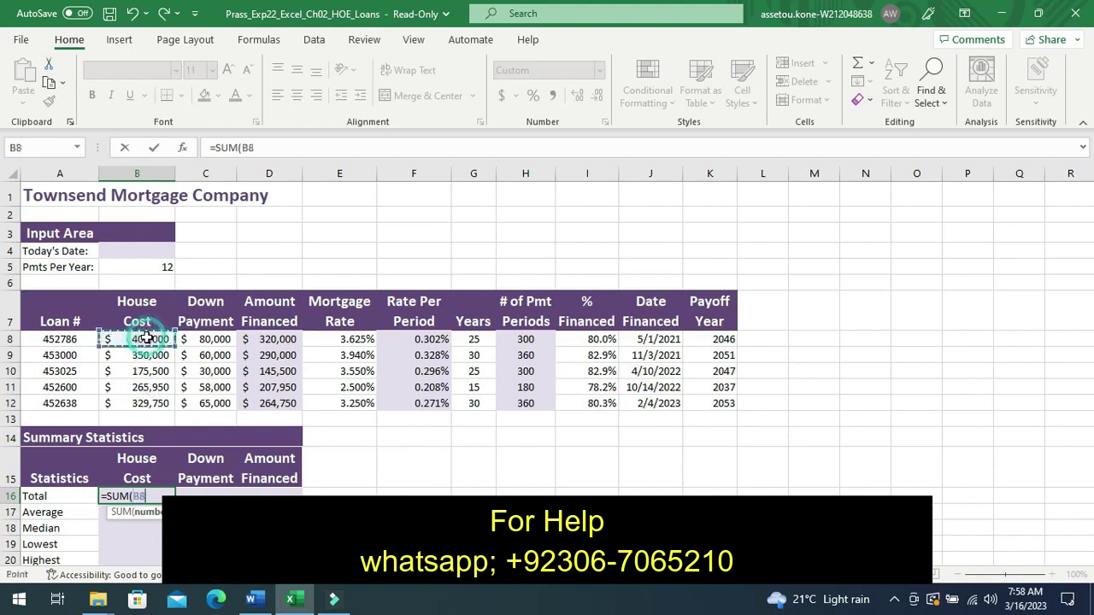
left_click_drag(152, 351, 162, 391)
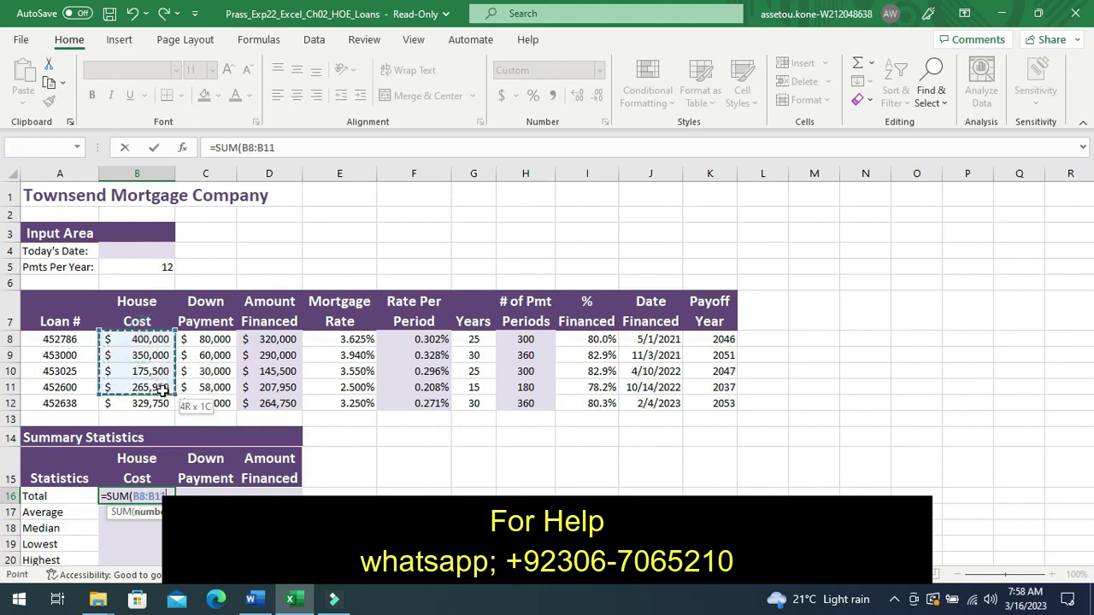
left_click_drag(162, 390, 162, 393)
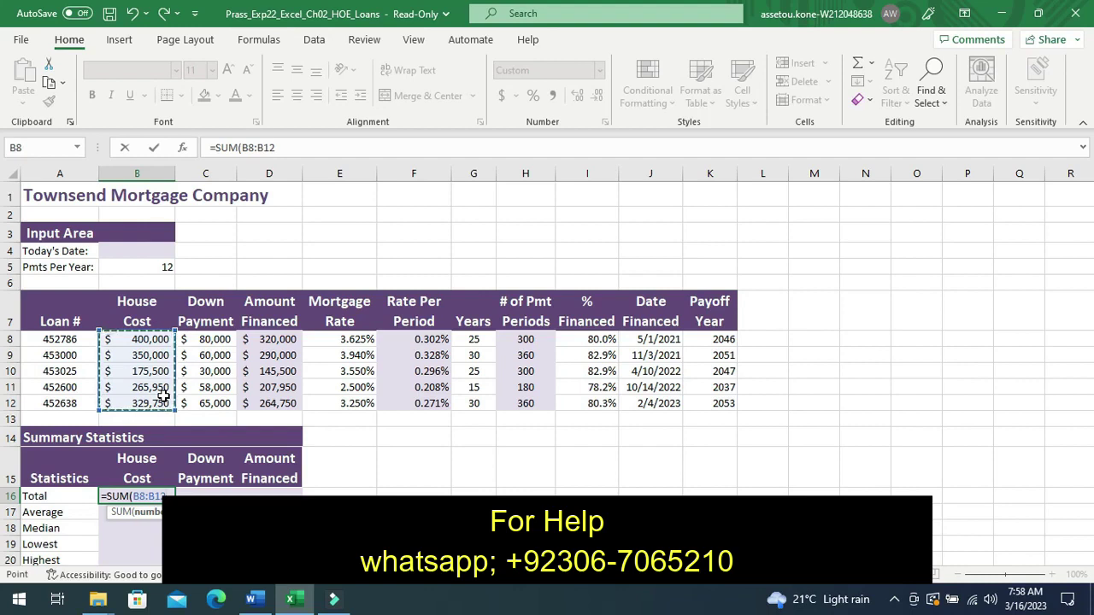
key("Return")
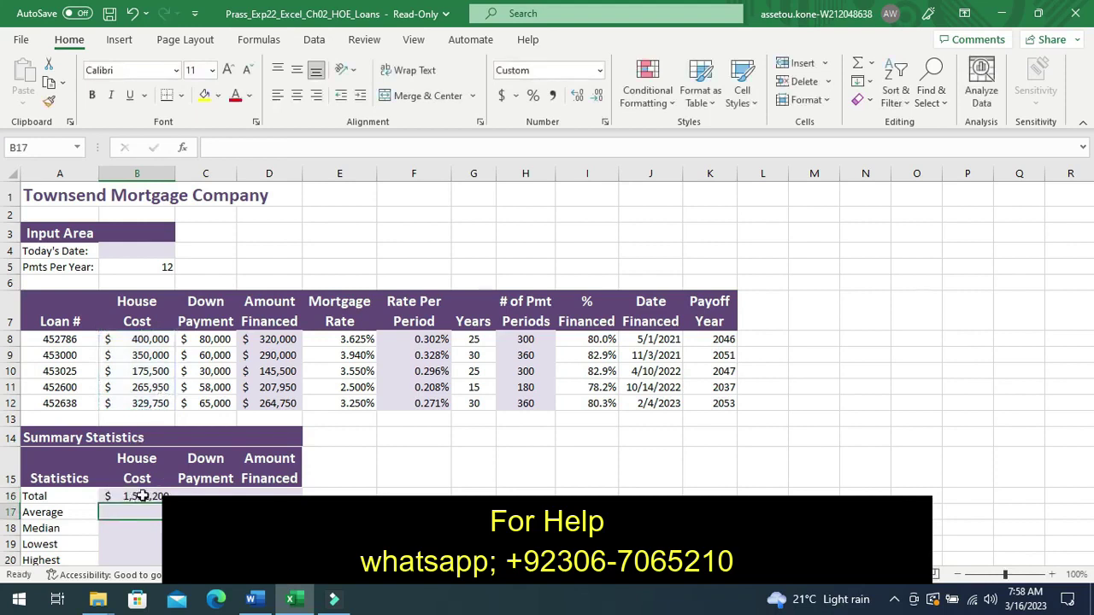
left_click(142, 496)
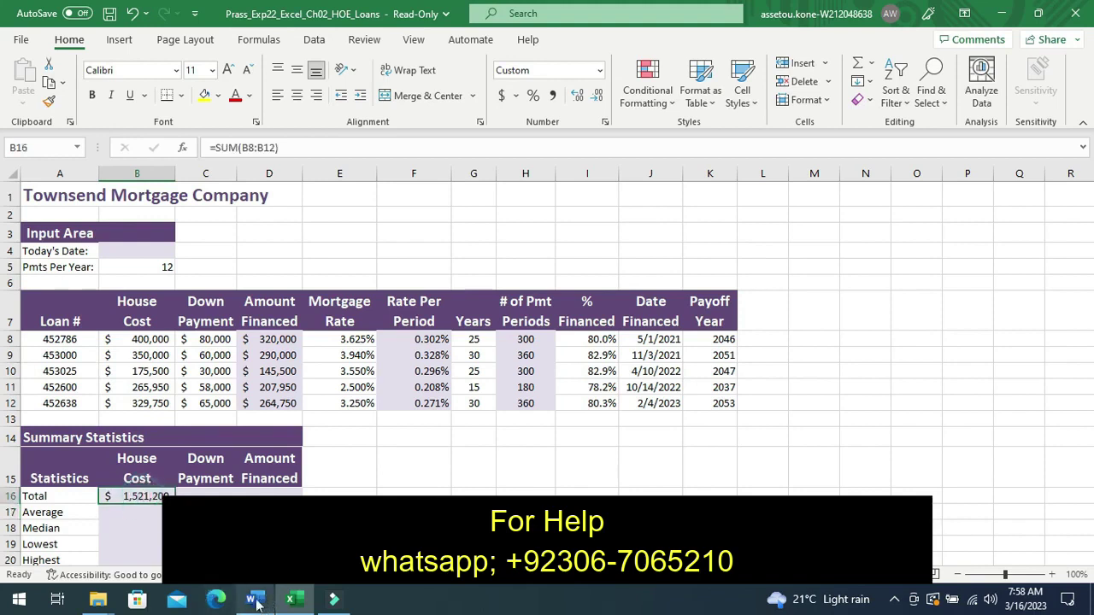
left_click(256, 602)
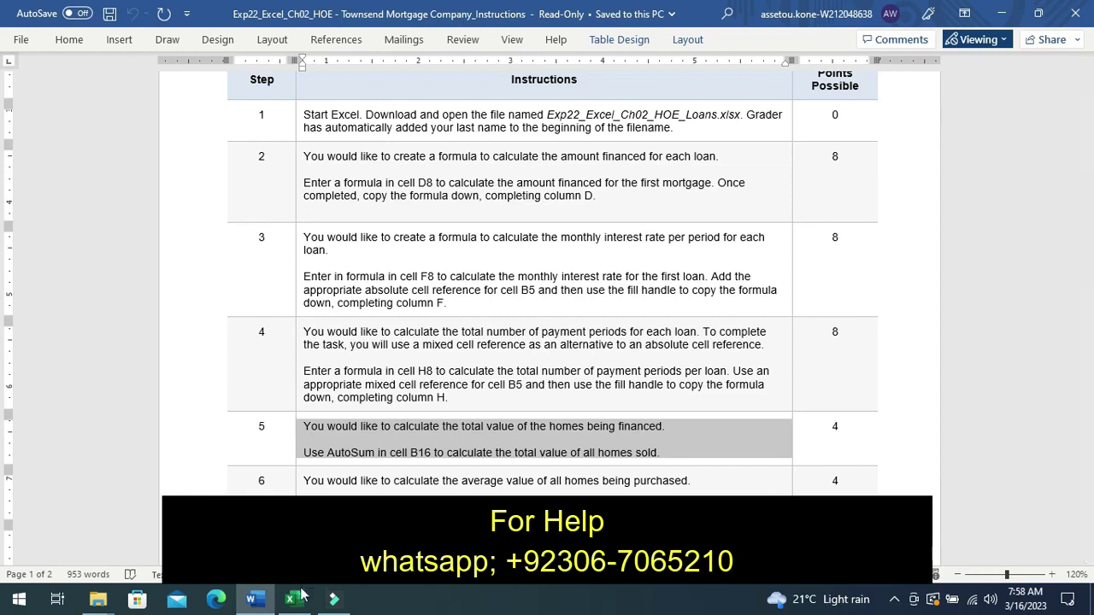
mouse_move(294, 604)
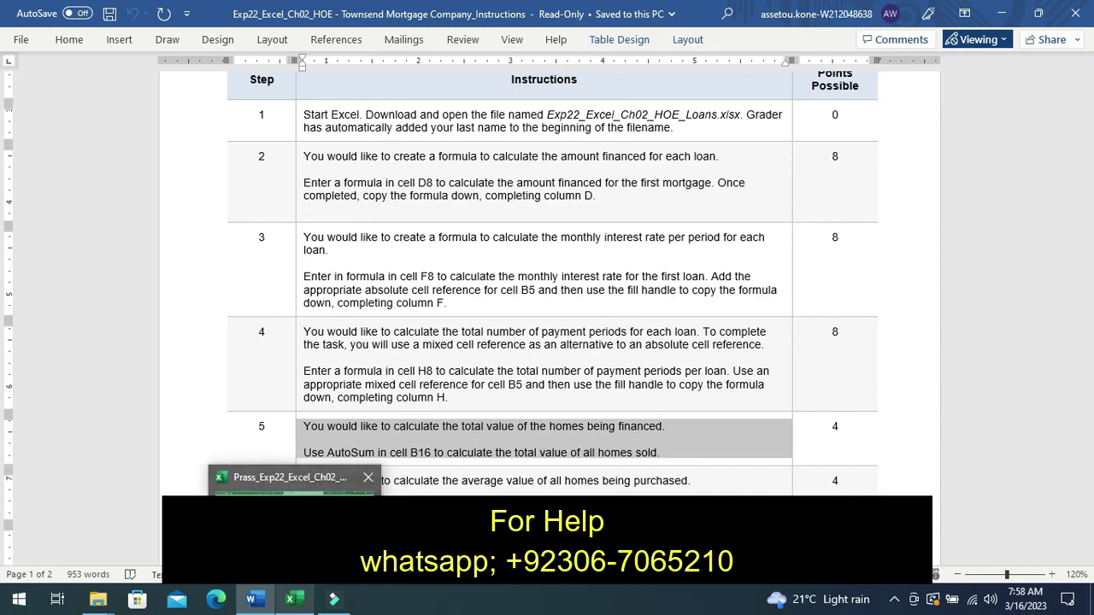
left_click(290, 479)
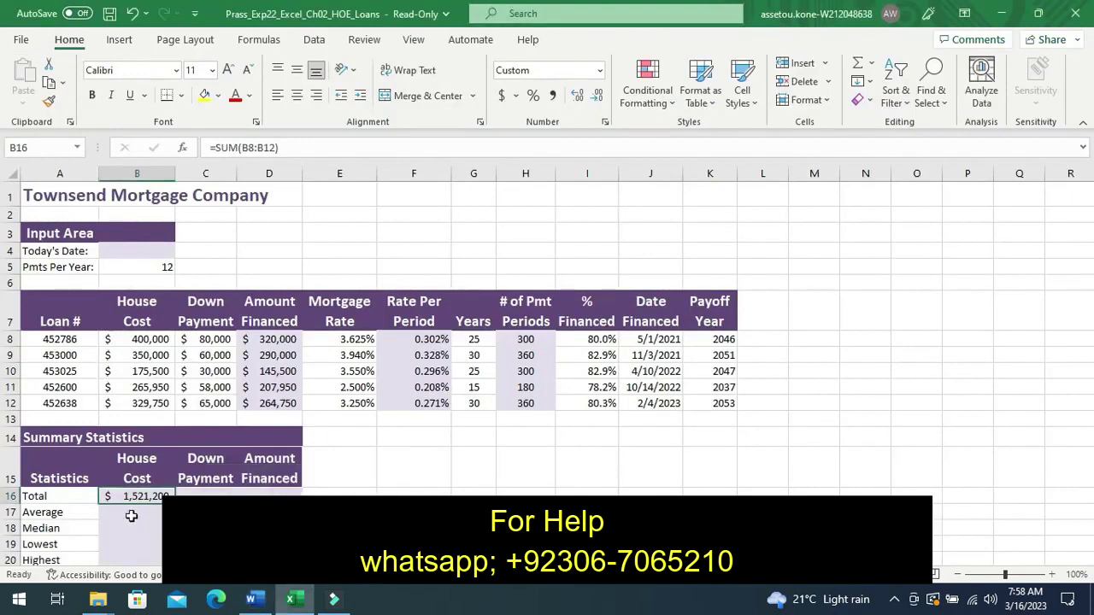
- Enter =AVERAGE(B8:B12) in B17 for an average house cost of $304,240
left_click(131, 515)
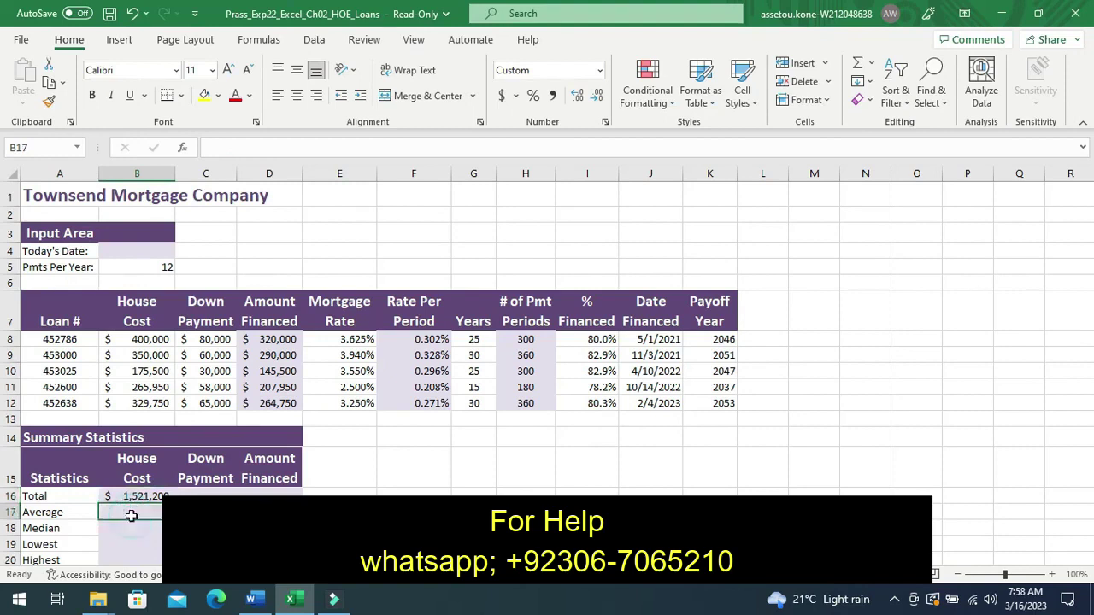
type("=")
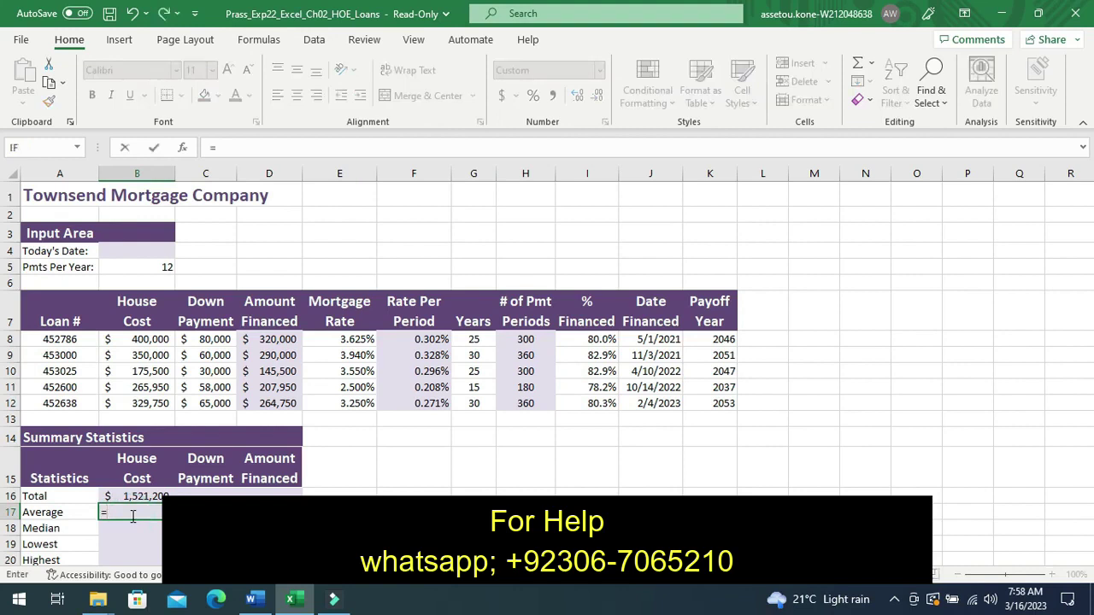
type("A")
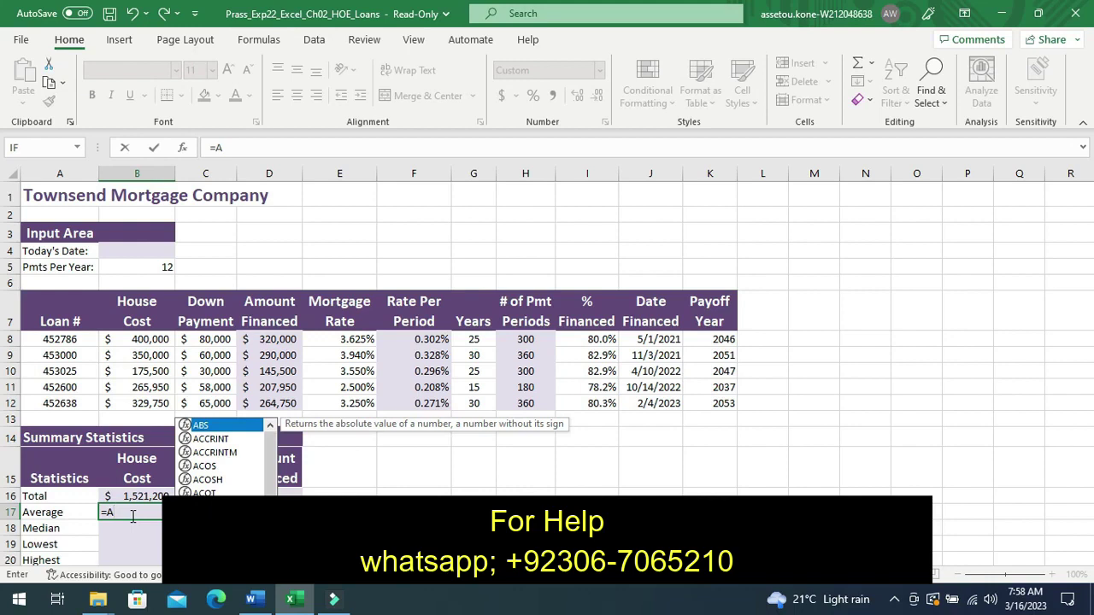
type("v")
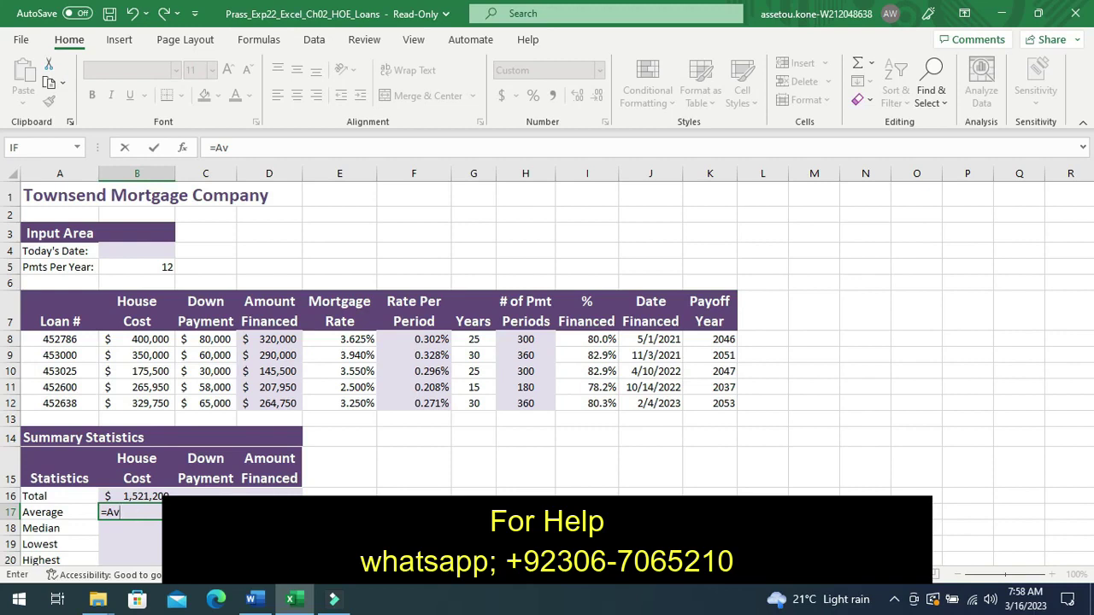
key("Tab")
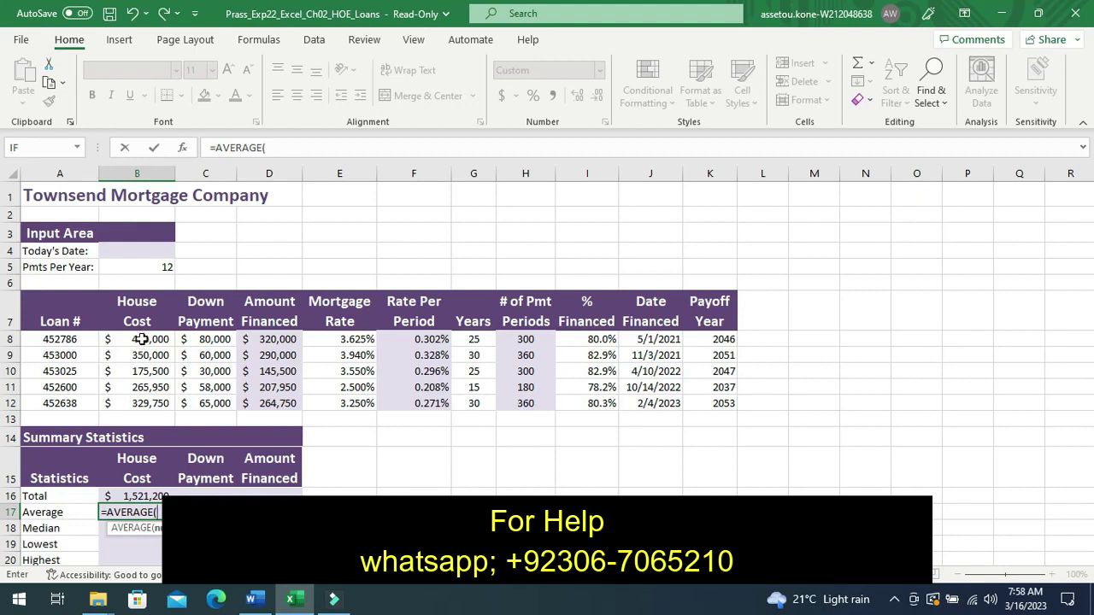
left_click_drag(141, 339, 147, 367)
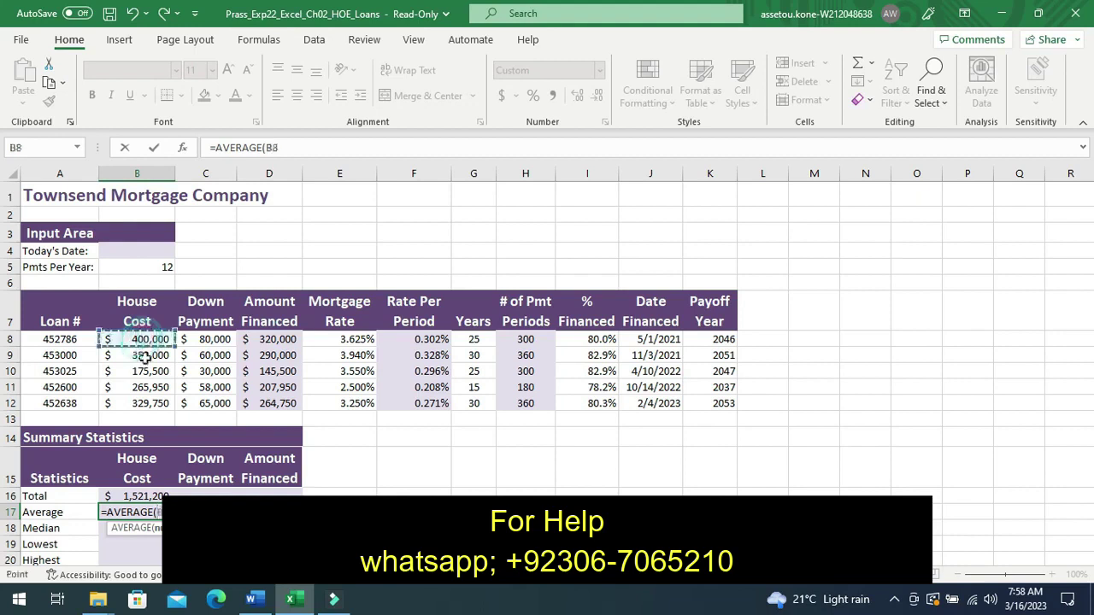
left_click_drag(147, 367, 158, 400)
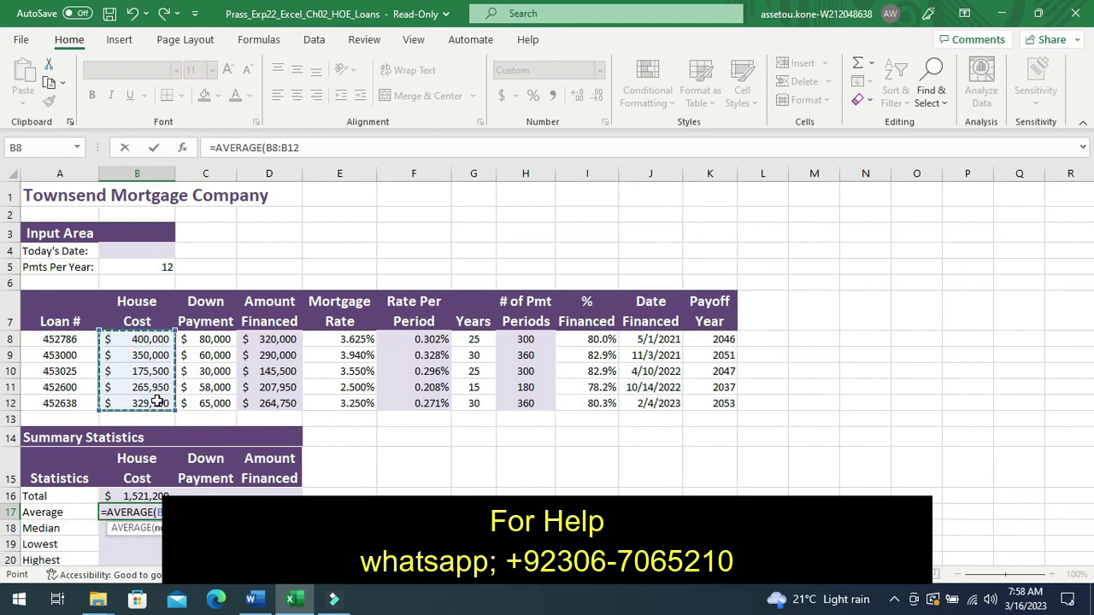
key("Return")
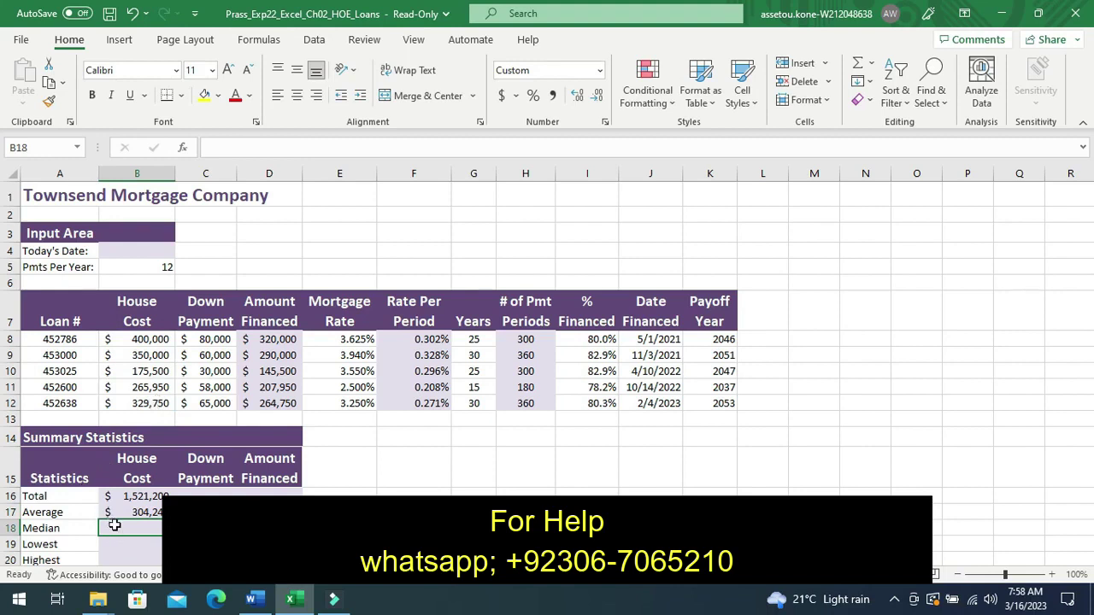
- Clear the mistaken =m entry from the Median cell B18
type("=")
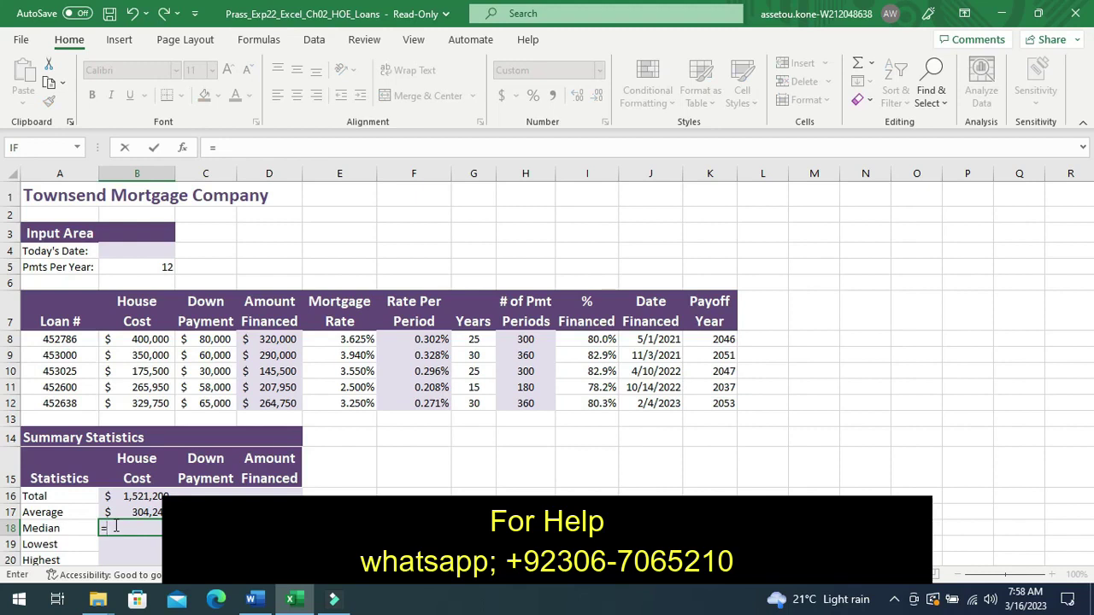
type("m")
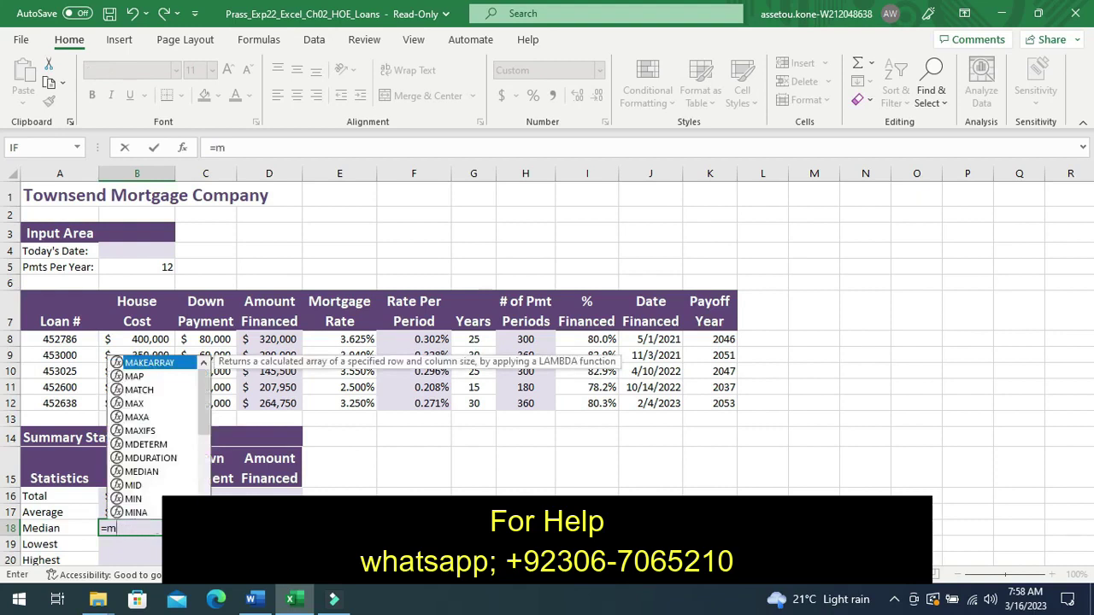
left_click(269, 560)
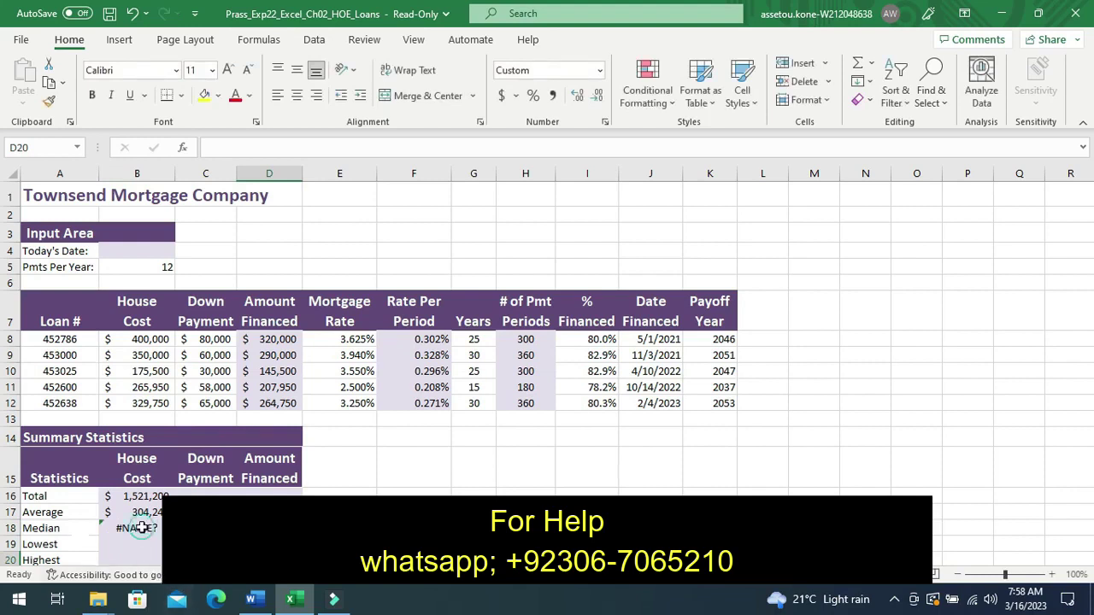
double_click(141, 528)
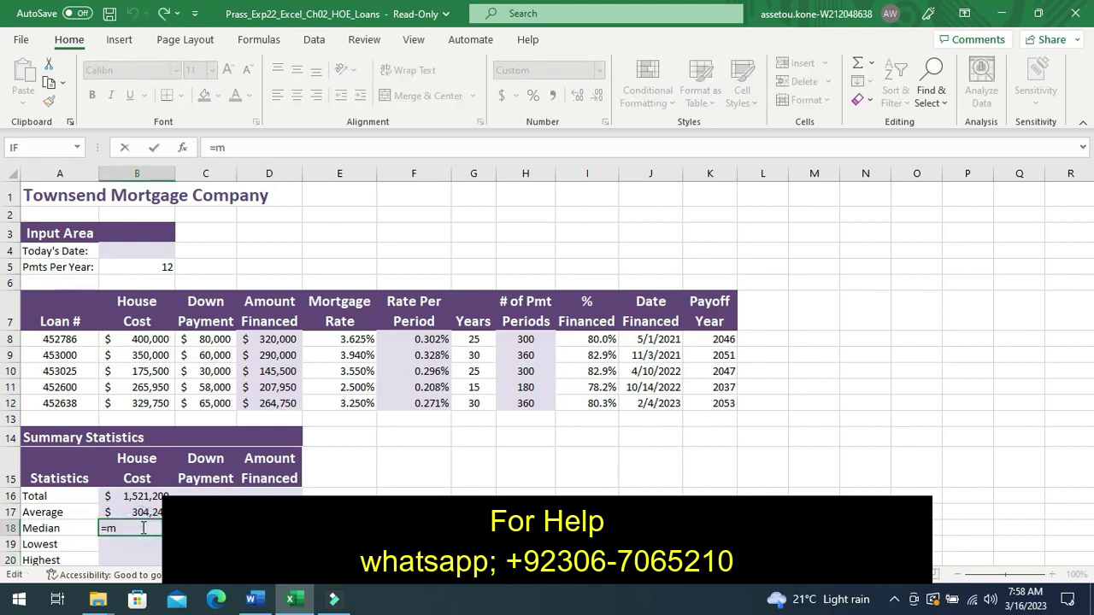
key("BackSpace")
key("BackSpace")
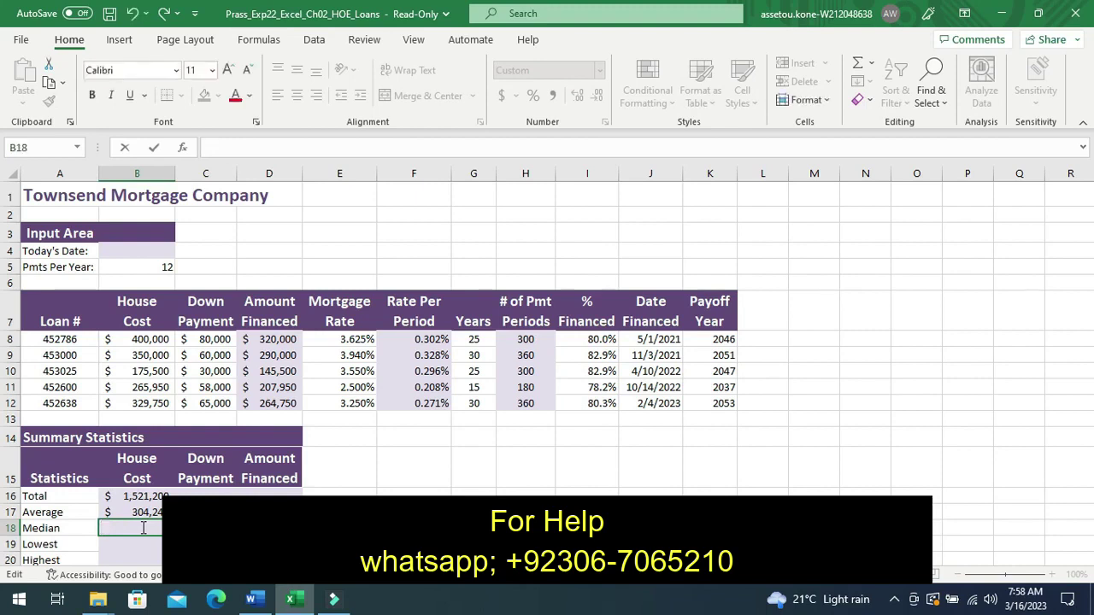
- In the Word instructions, move the highlight from step 5 to step 6
left_click(257, 602)
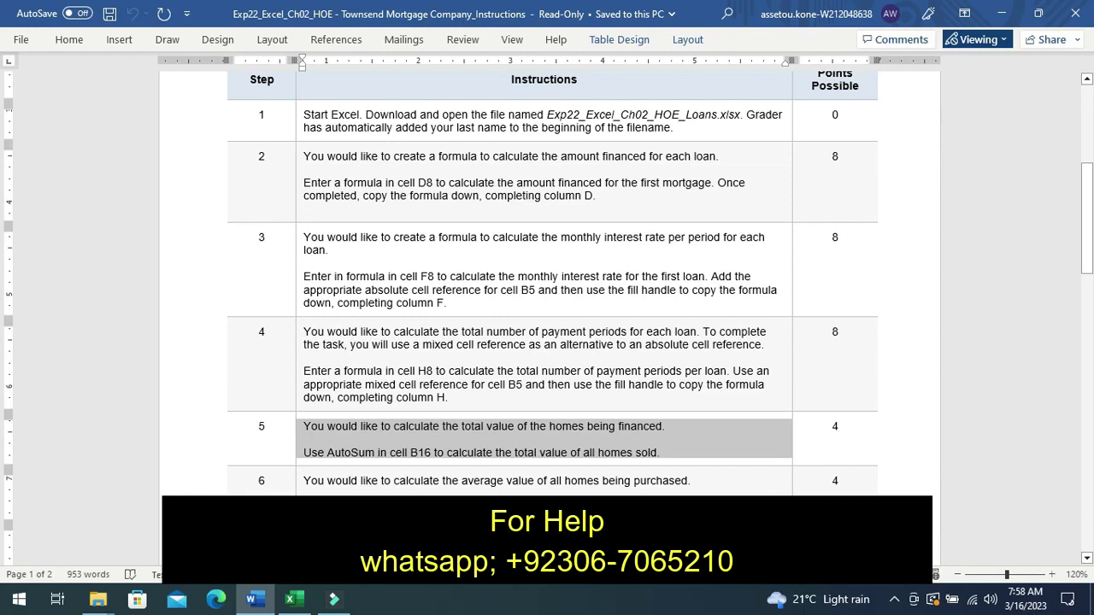
left_click(313, 493)
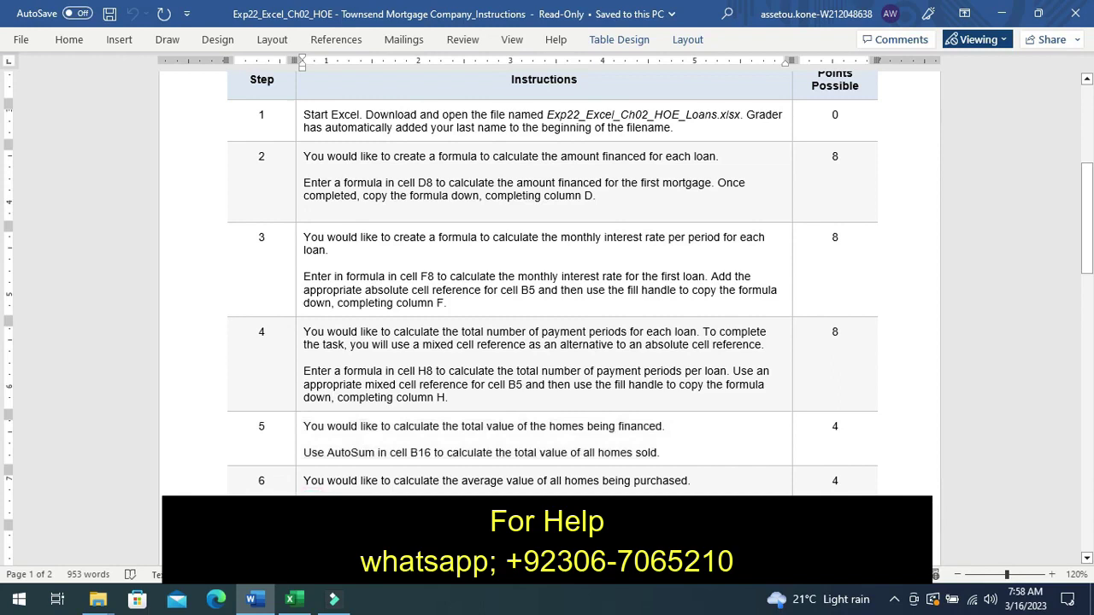
left_click(303, 492)
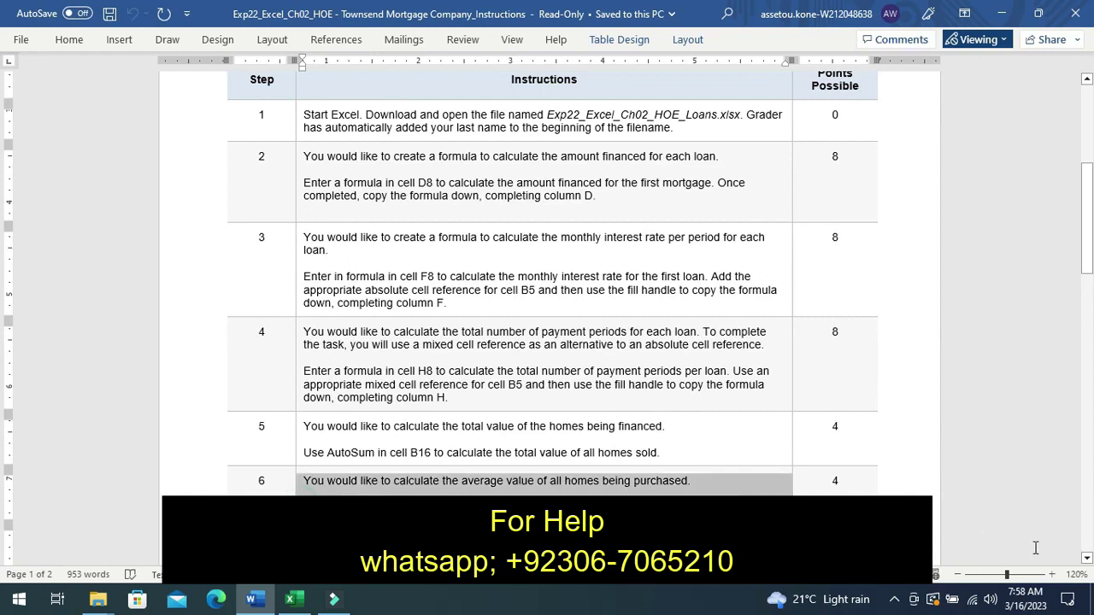
- Bring step 7 on the median in B18 into view, mark it, and return to Excel
left_click(1088, 560)
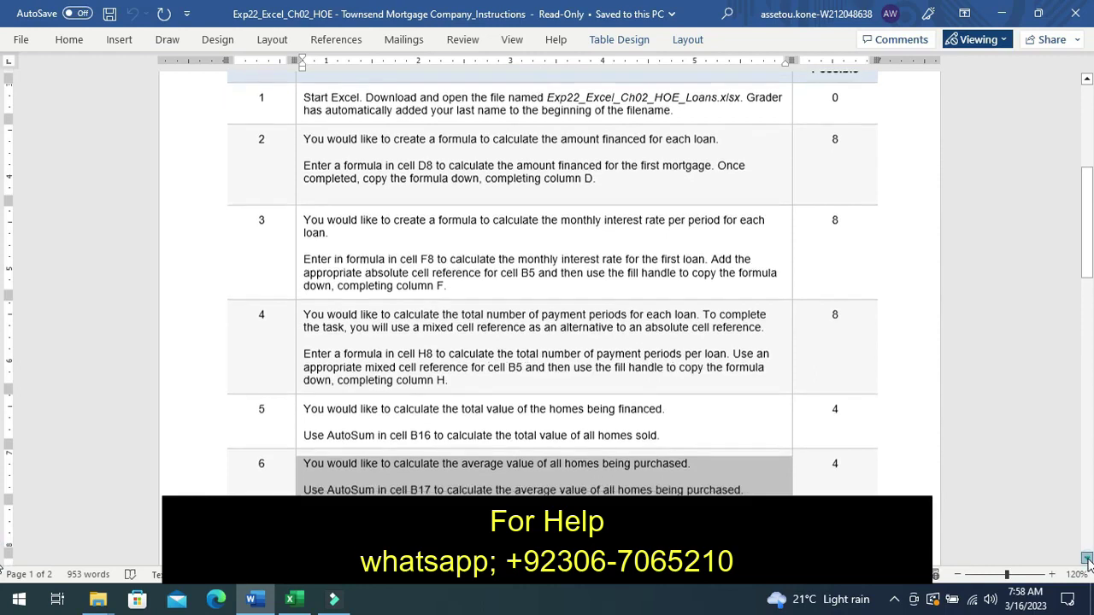
left_click(1088, 560)
left_click(1089, 560)
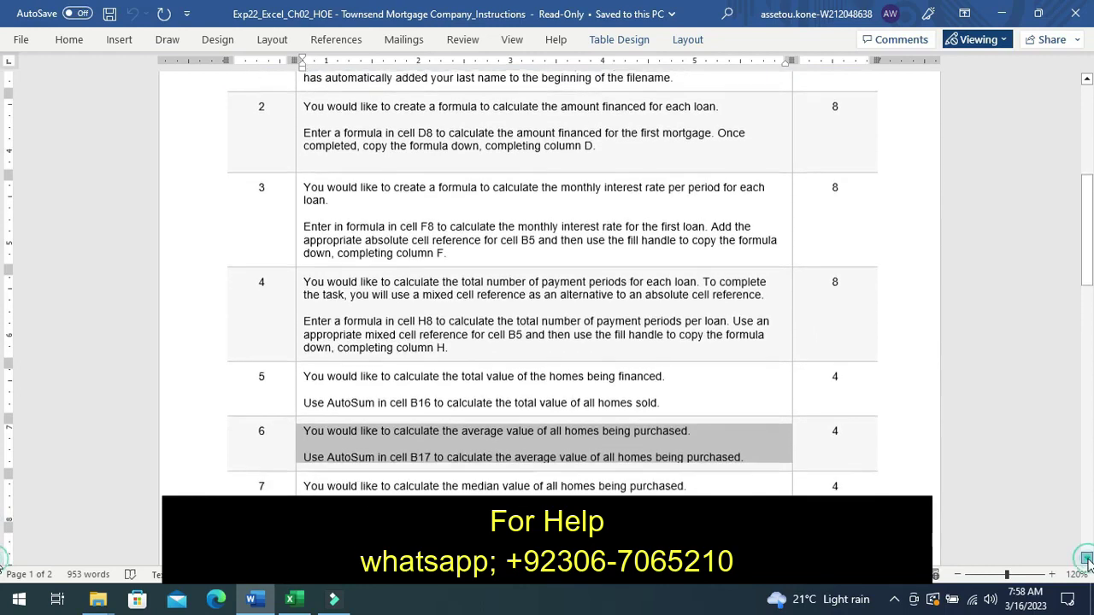
left_click(1088, 560)
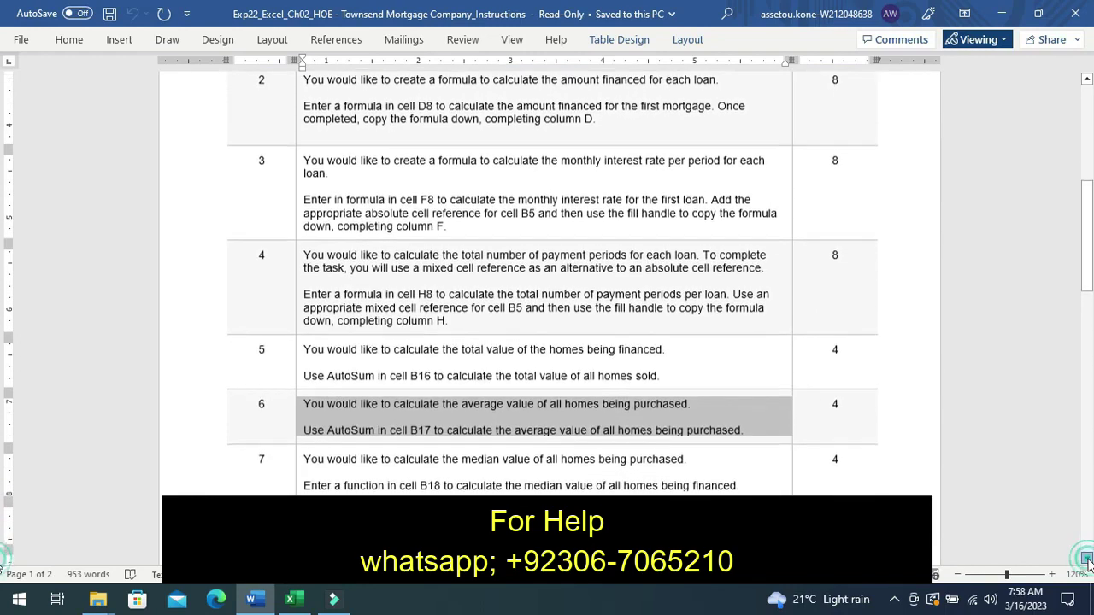
left_click(1088, 560)
left_click(1088, 560)
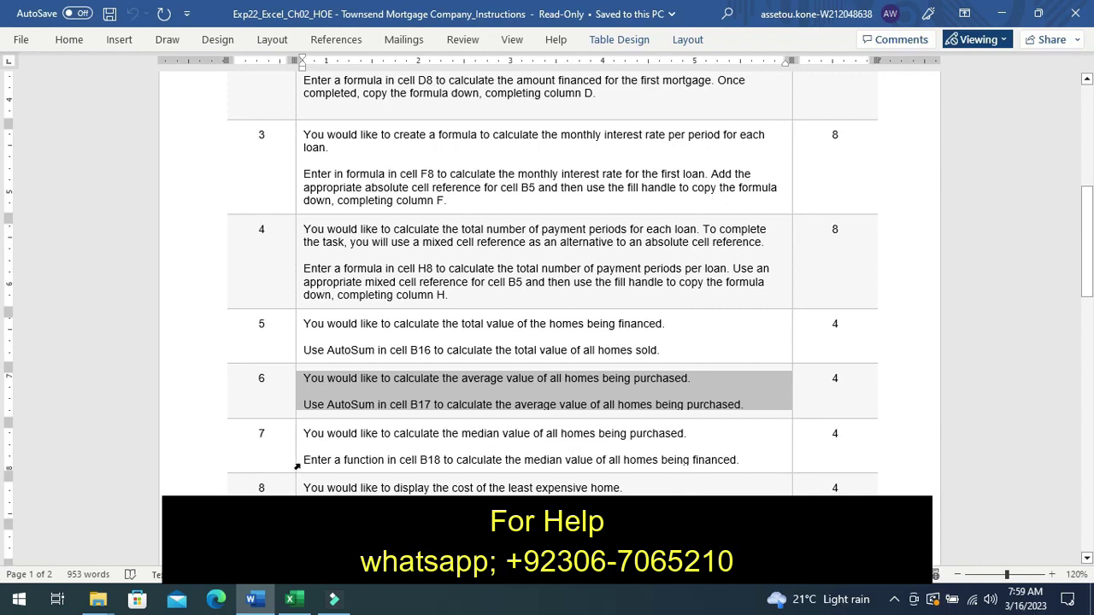
left_click(297, 466)
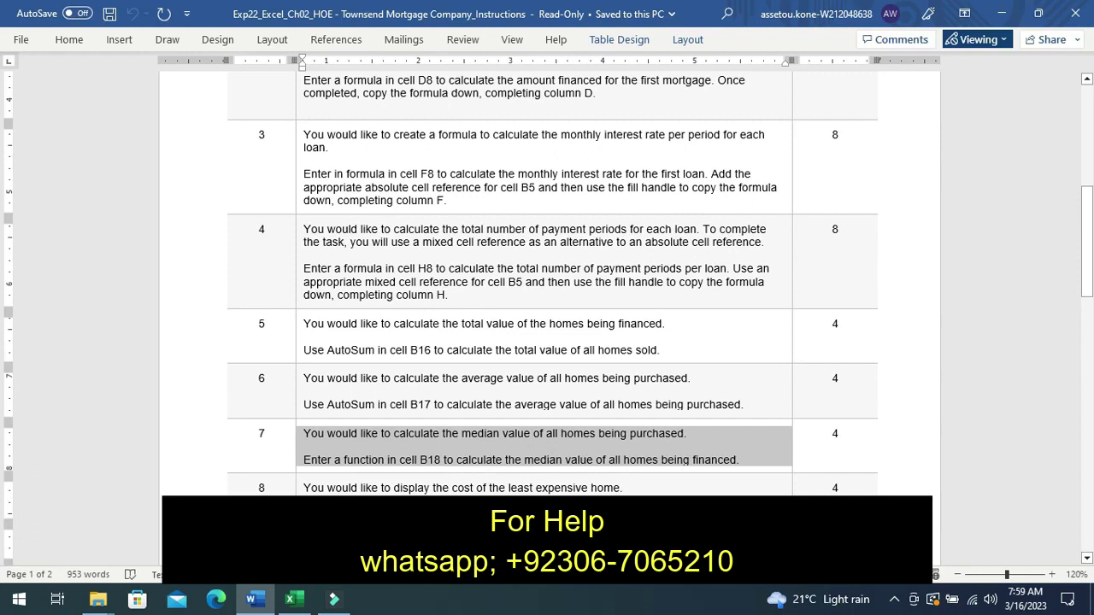
left_click(296, 600)
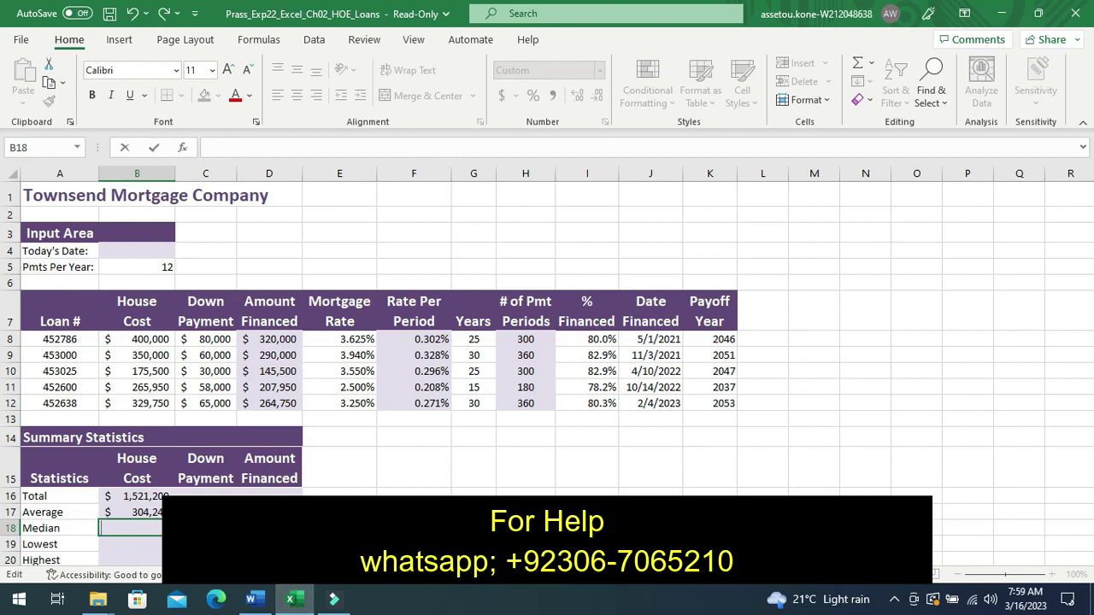
- Enter =MEDIAN(B8:B12) in B18 for a median house cost of $329,750
type("=")
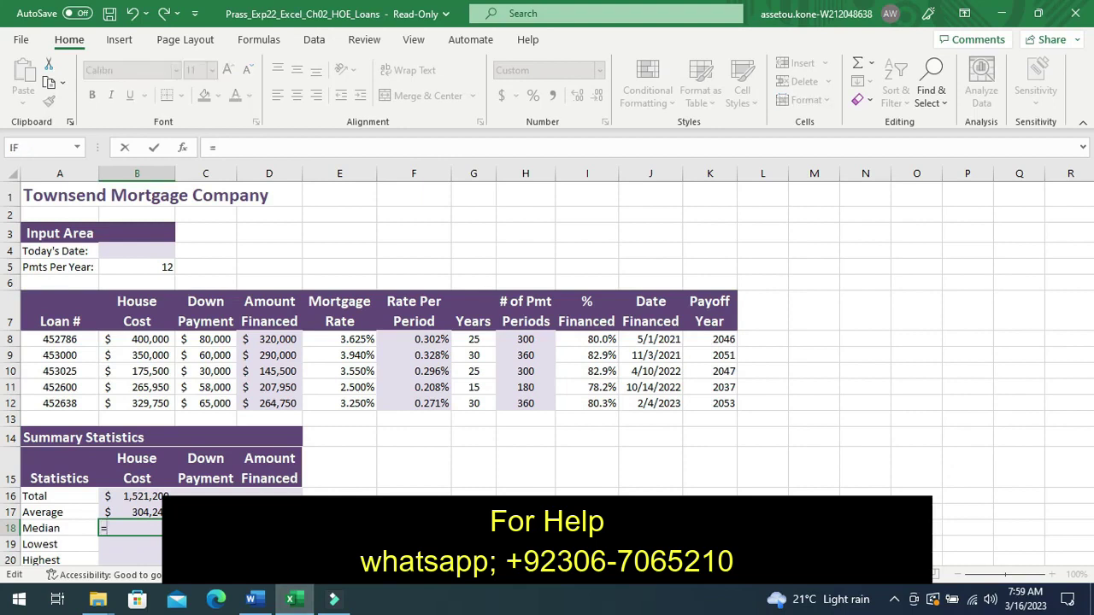
type("m")
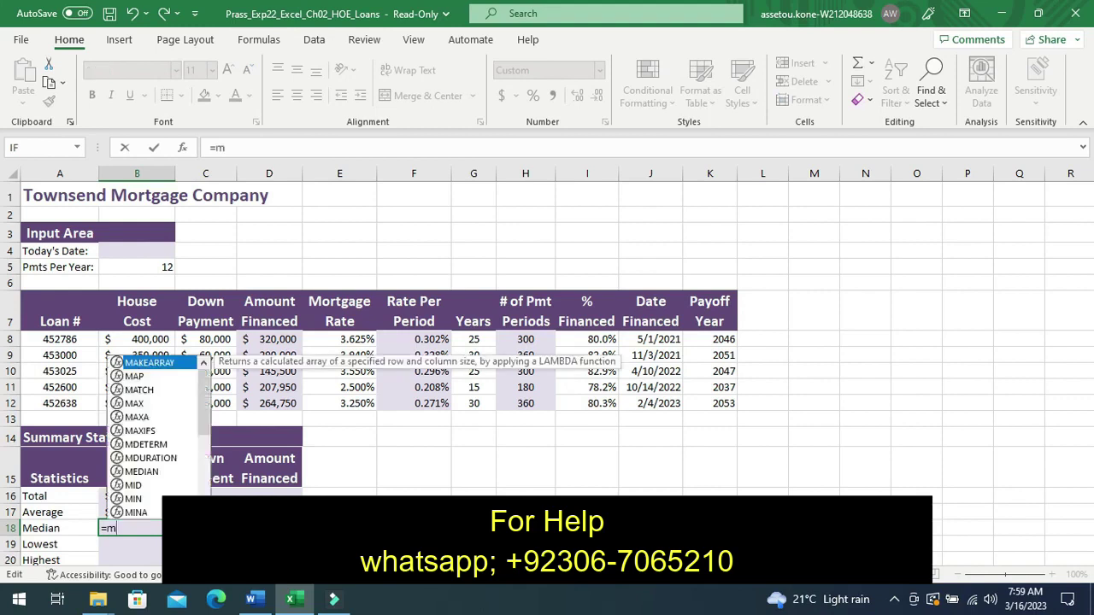
type("e")
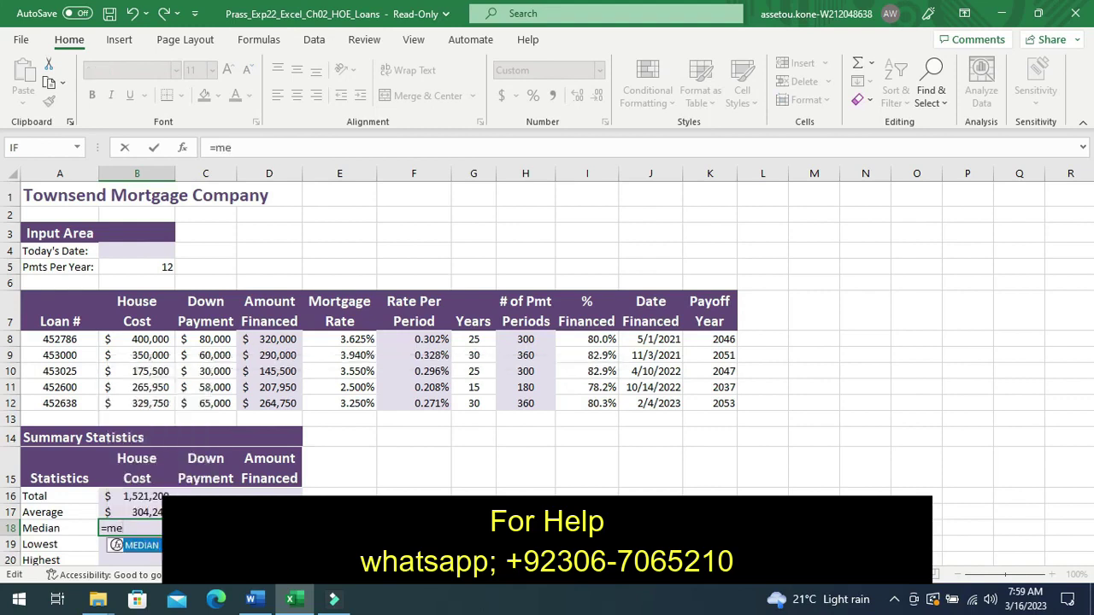
type("di")
double_click(142, 545)
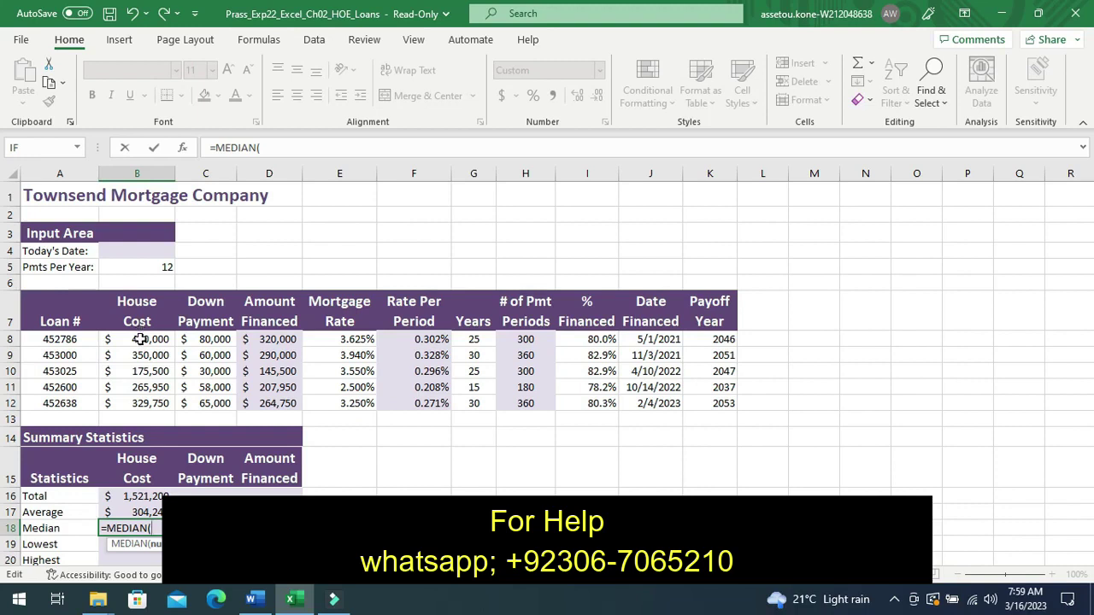
left_click(139, 340)
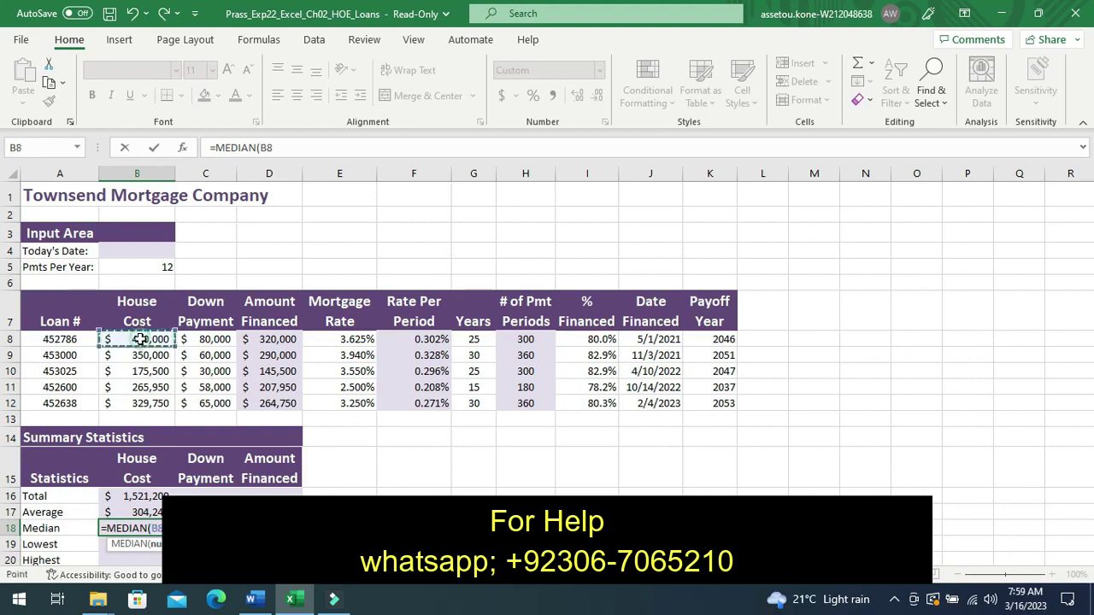
left_click_drag(140, 339, 155, 402)
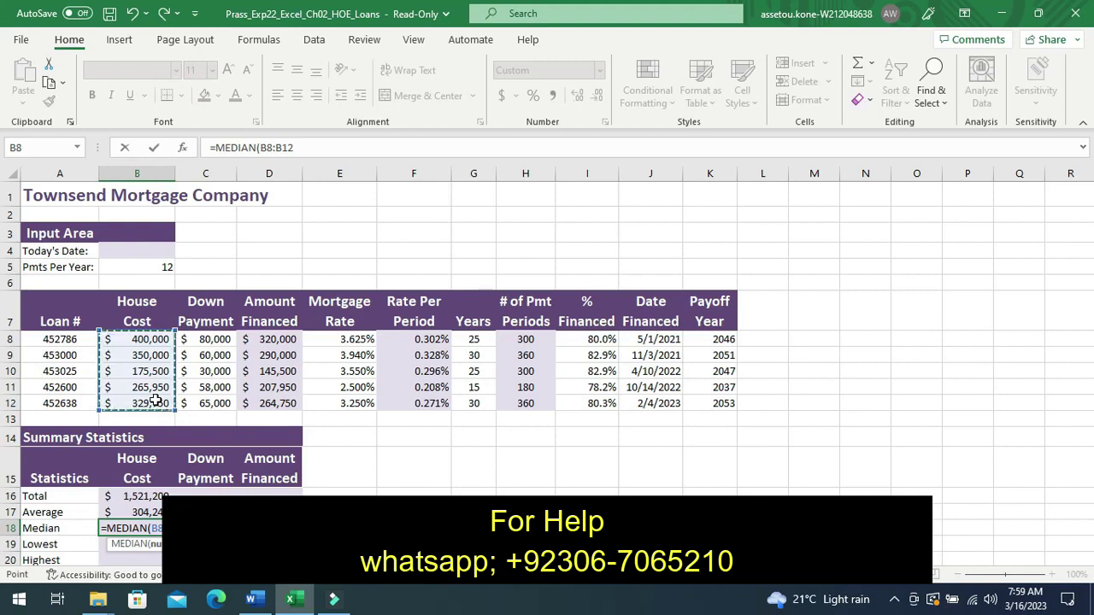
key("Return")
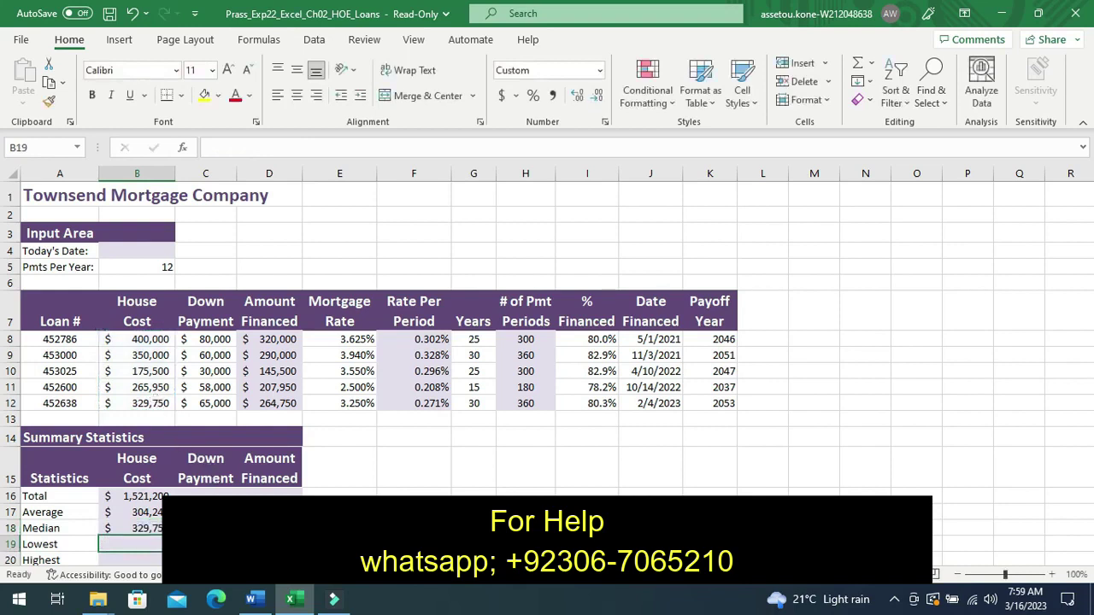
- In the instructions, bring step 8 on the lowest home value in B19 into view and mark it, then return to Excel
left_click(256, 603)
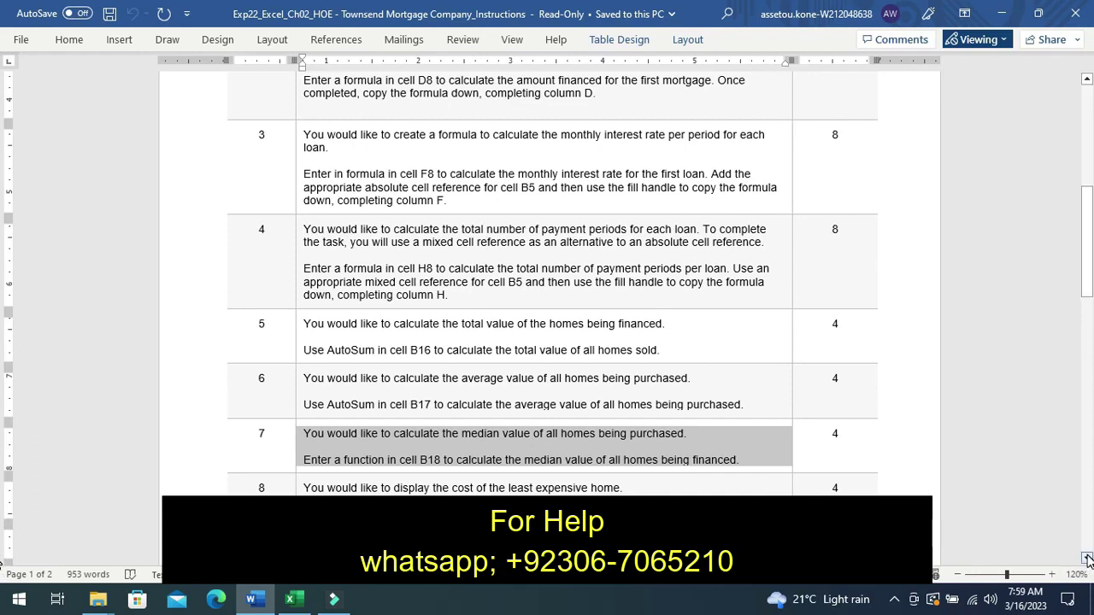
left_click(1087, 558)
left_click(1088, 558)
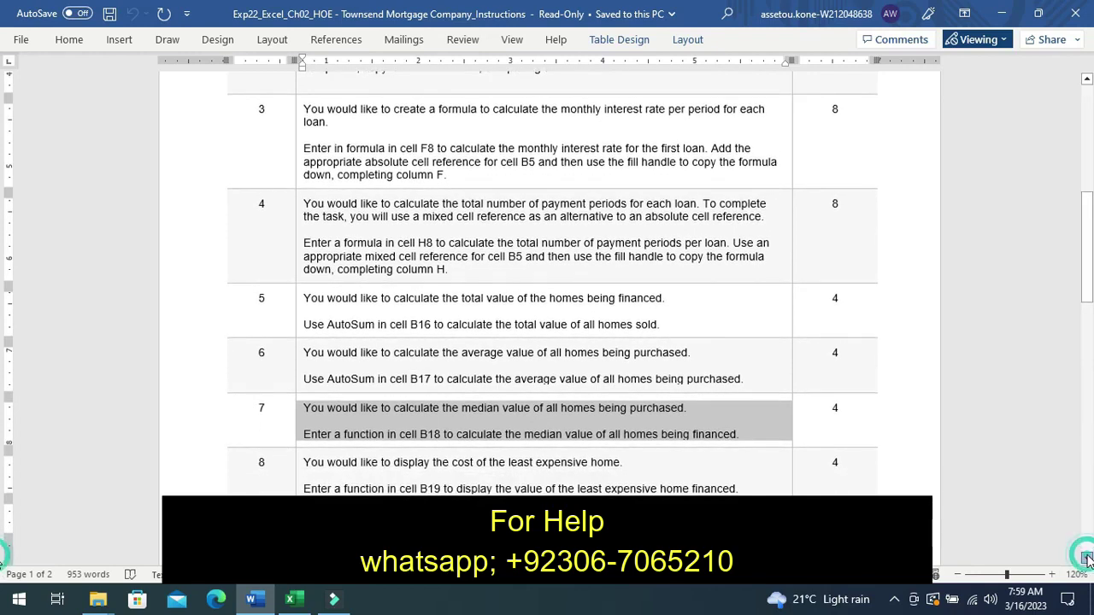
left_click(1087, 557)
left_click(1087, 557)
left_click(1087, 557)
left_click(1087, 558)
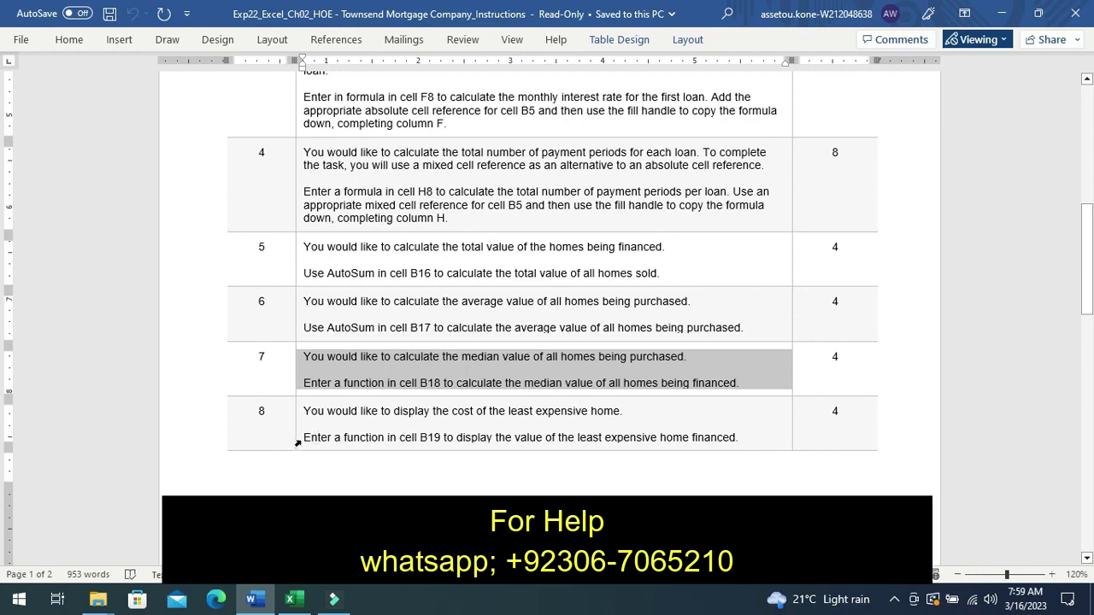
left_click(298, 442)
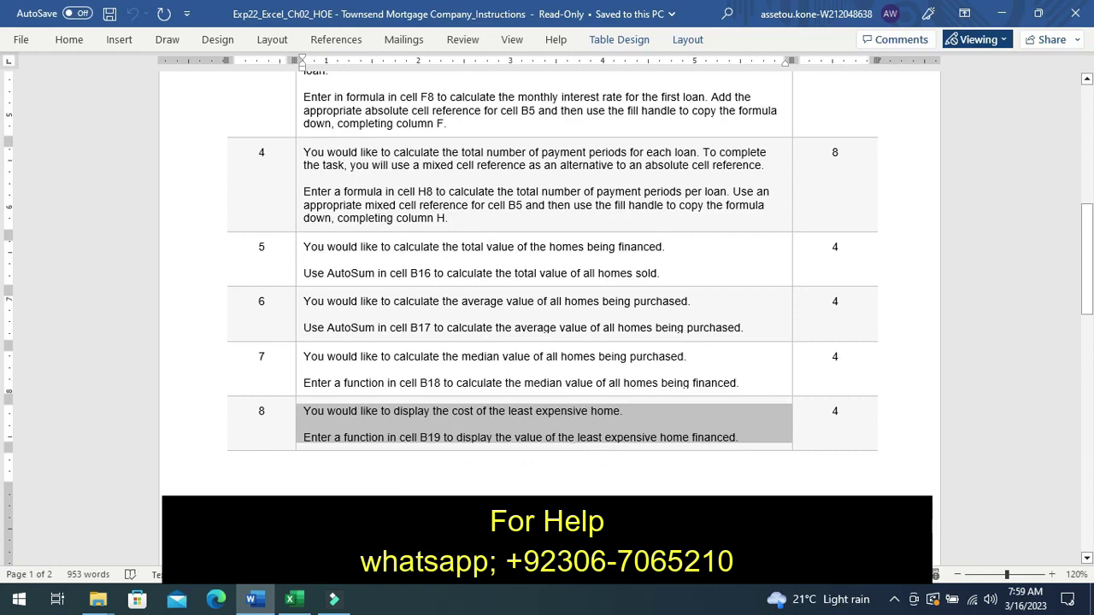
left_click(295, 600)
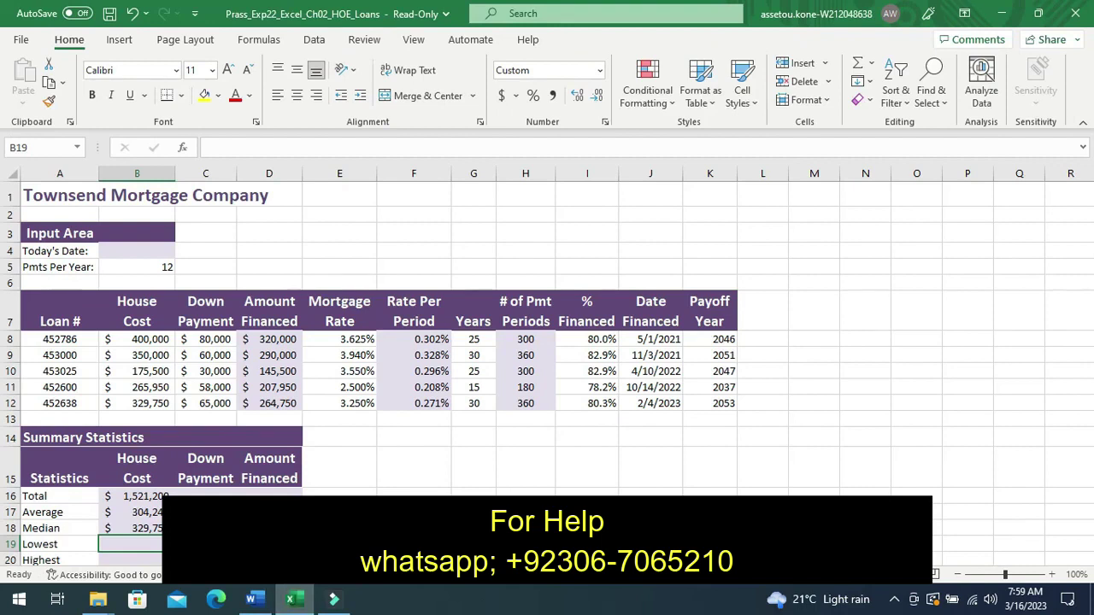
- Begin the lowest house cost formula in B19 as =MIN( from the autocomplete list
type("=")
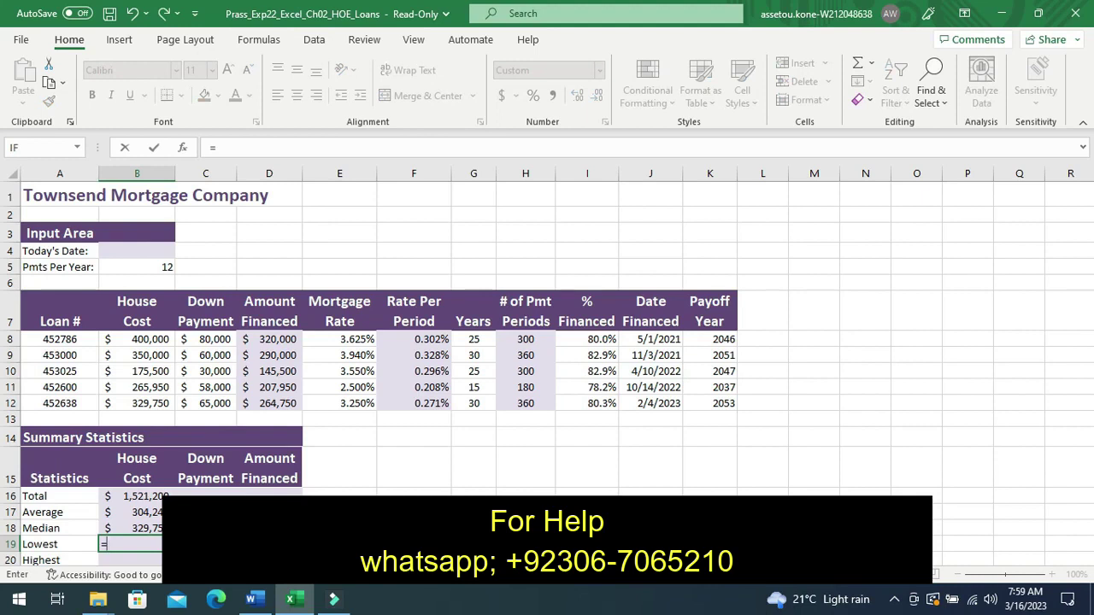
type("m")
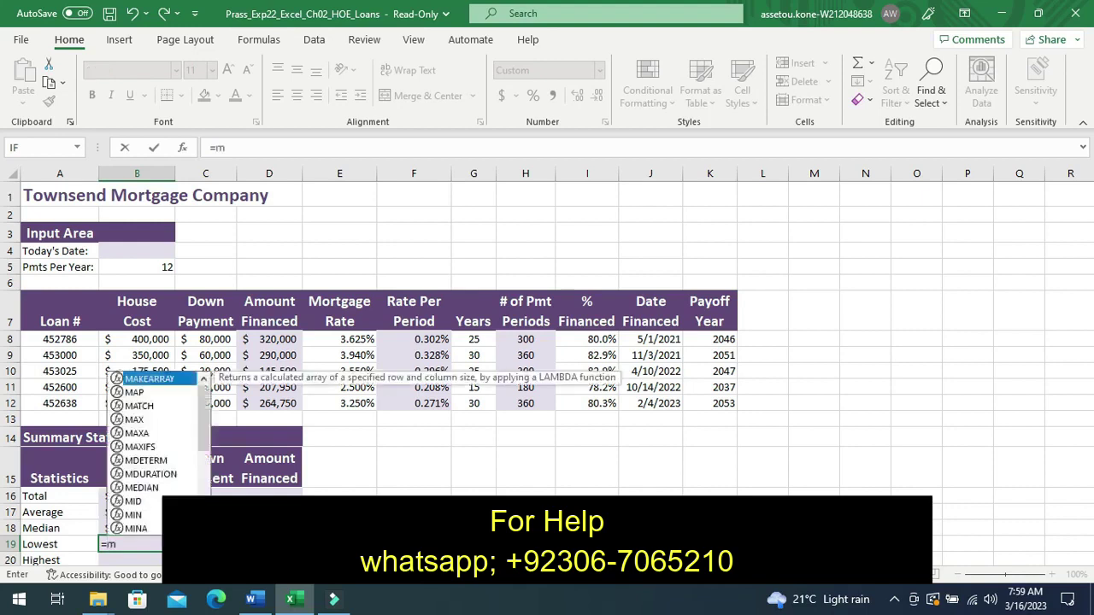
type("i")
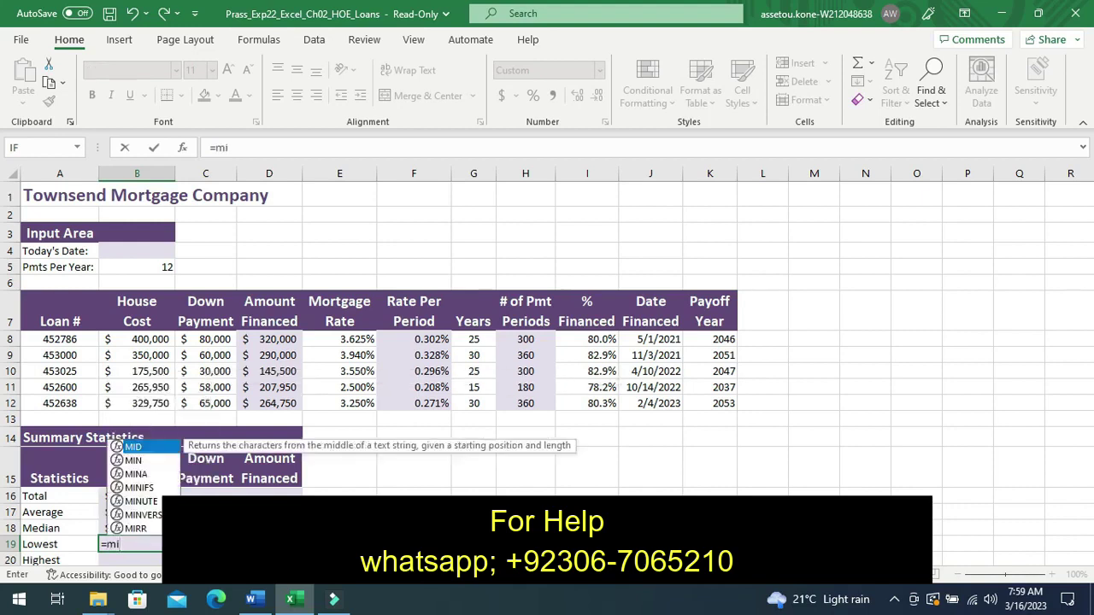
type("n")
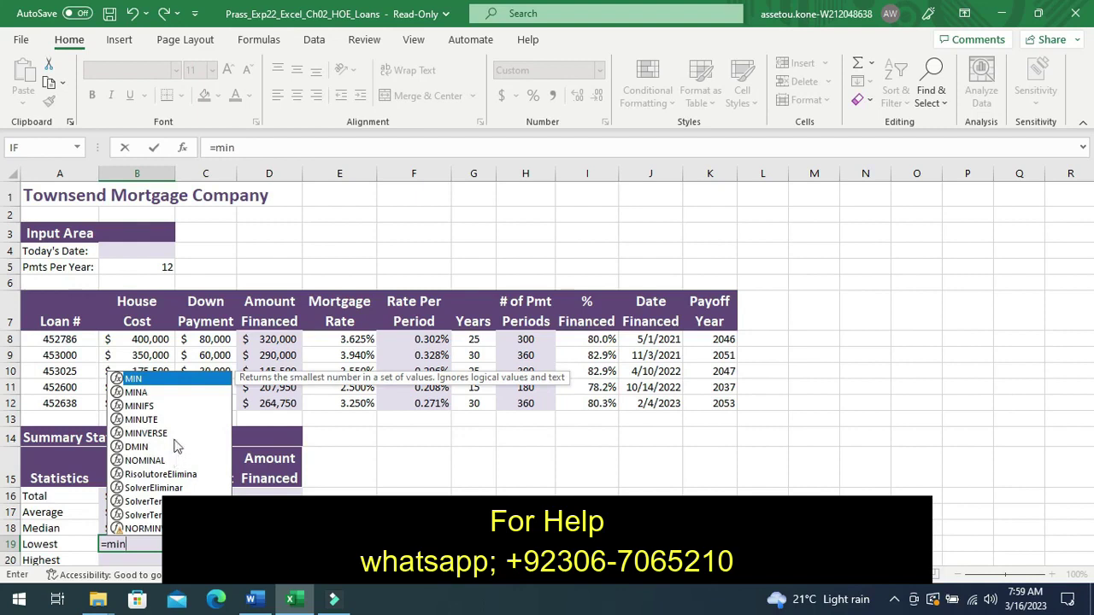
double_click(153, 379)
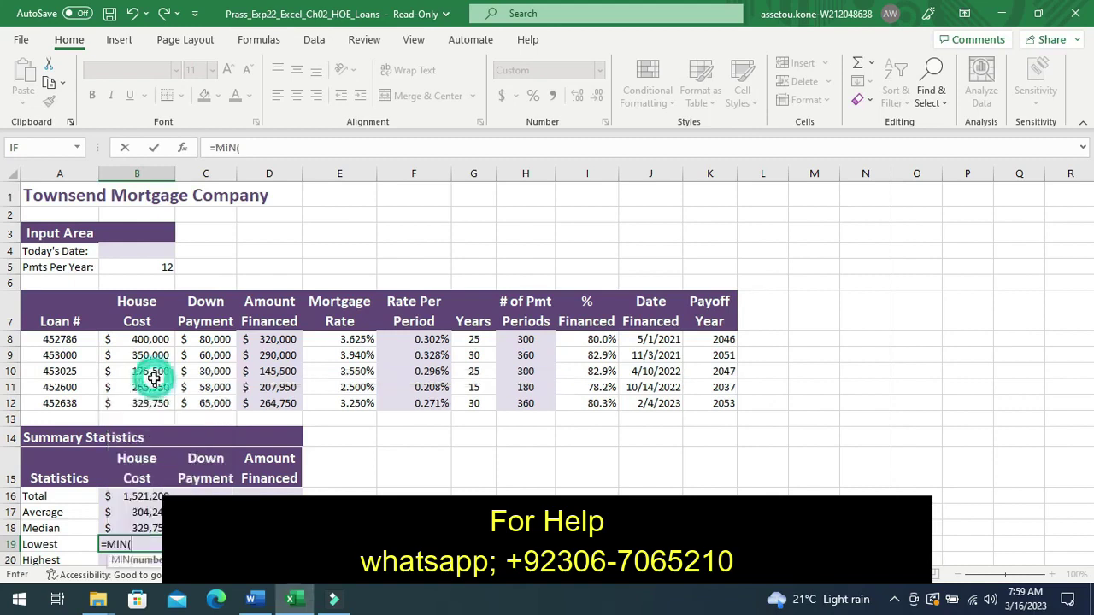